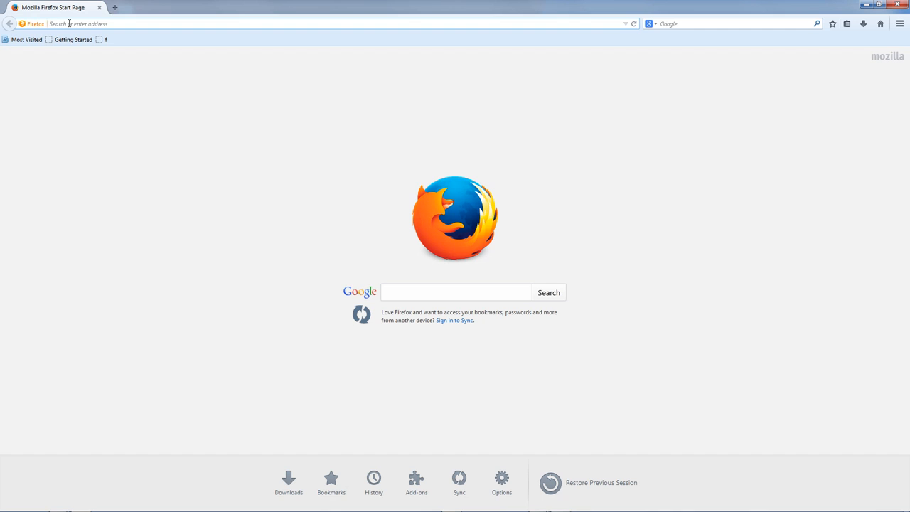
- Load the FMT site at localhost/fmt in Firefox
{"action": "left_click", "coordinate": [69, 24]}
{"action": "type", "text": "LO"}
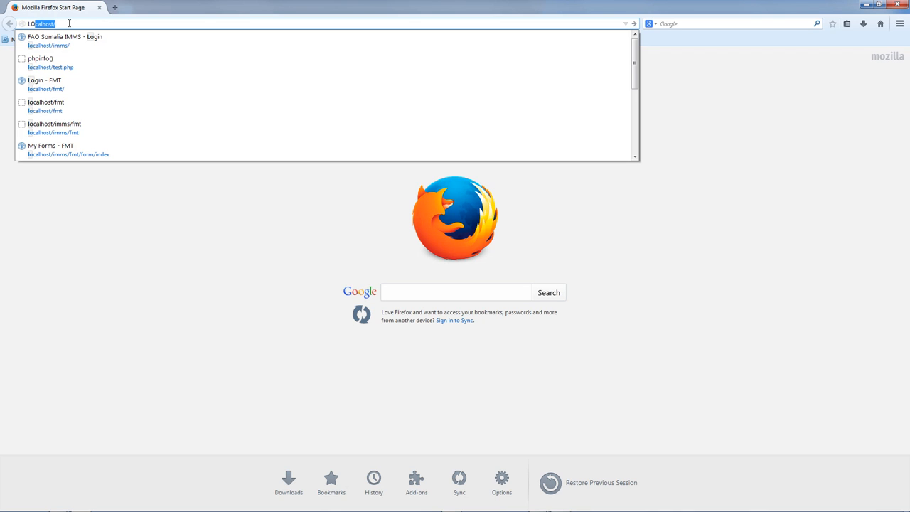
{"action": "type", "text": "ca"}
{"action": "key", "text": "Return"}
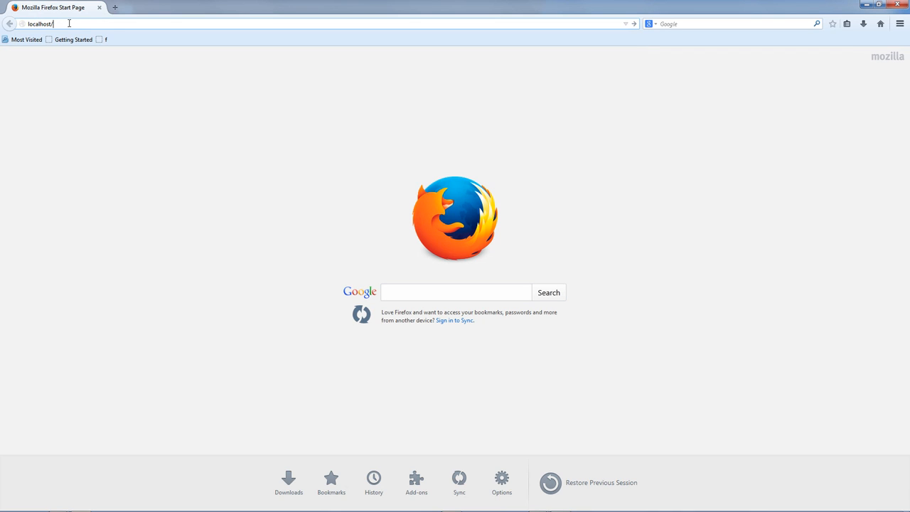
{"action": "type", "text": "fm"}
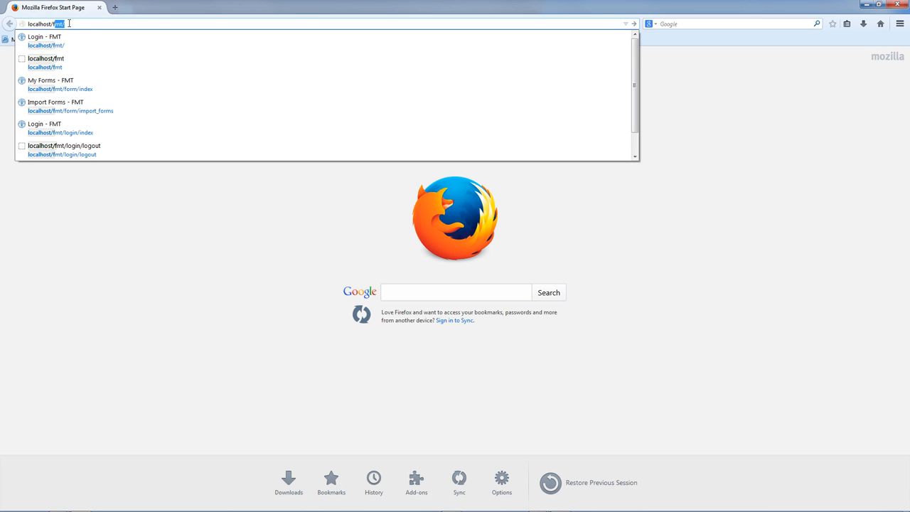
{"action": "type", "text": "t"}
{"action": "key", "text": "Return"}
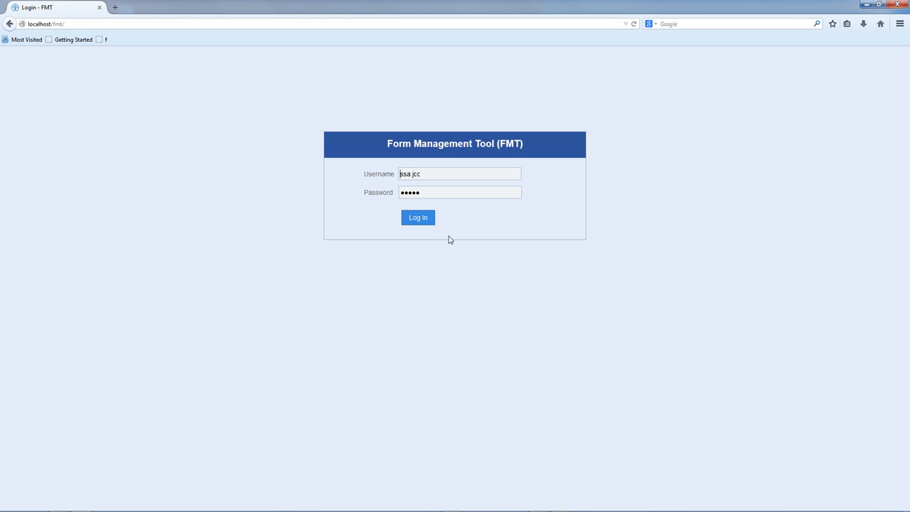
- Log in to FMT using the saved username and password from form history
{"action": "left_click", "coordinate": [456, 174]}
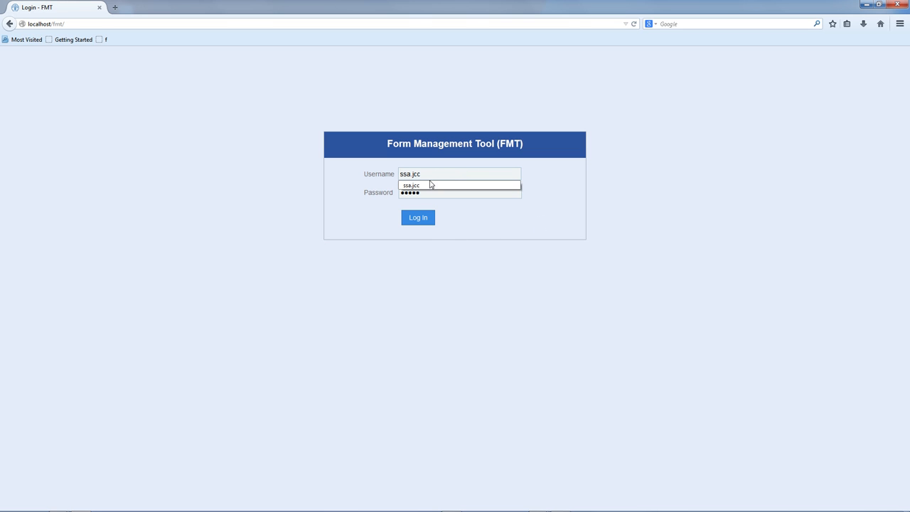
{"action": "left_click", "coordinate": [429, 185]}
{"action": "left_click", "coordinate": [429, 191]}
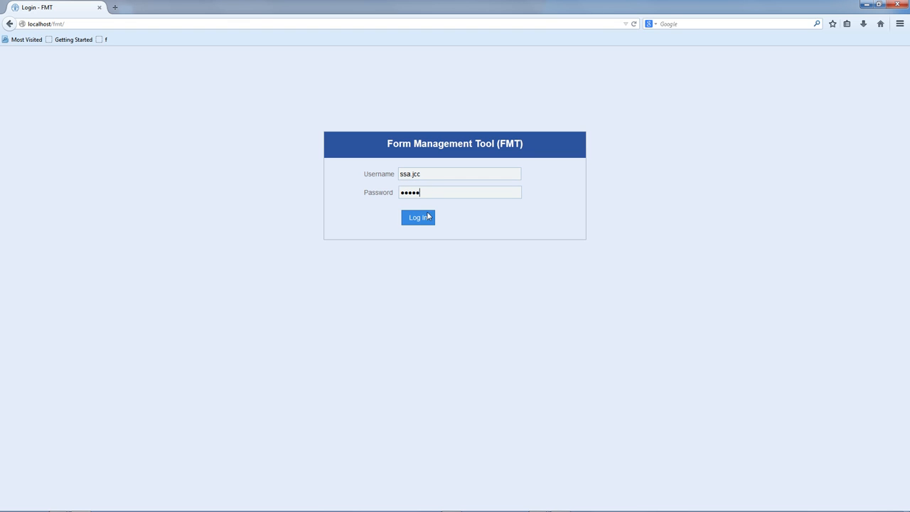
{"action": "left_click", "coordinate": [420, 220]}
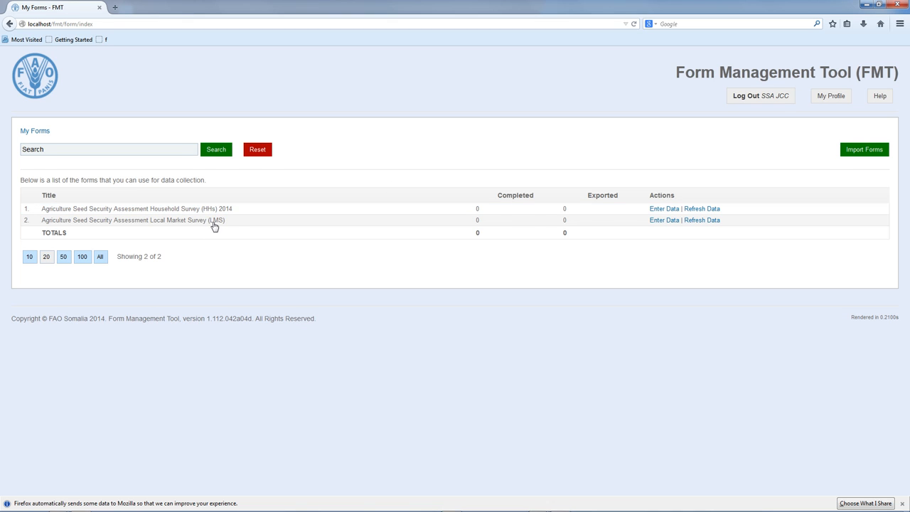
- Enlarge the page with Ctrl++ and go to the Import Forms page
{"action": "key", "text": "ctrl+plus"}
{"action": "key", "text": "ctrl+plus"}
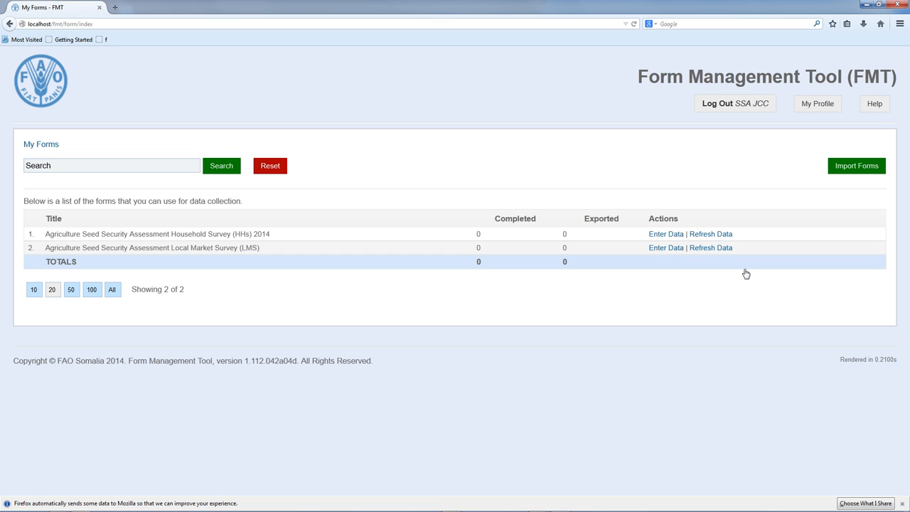
{"action": "left_click", "coordinate": [848, 168]}
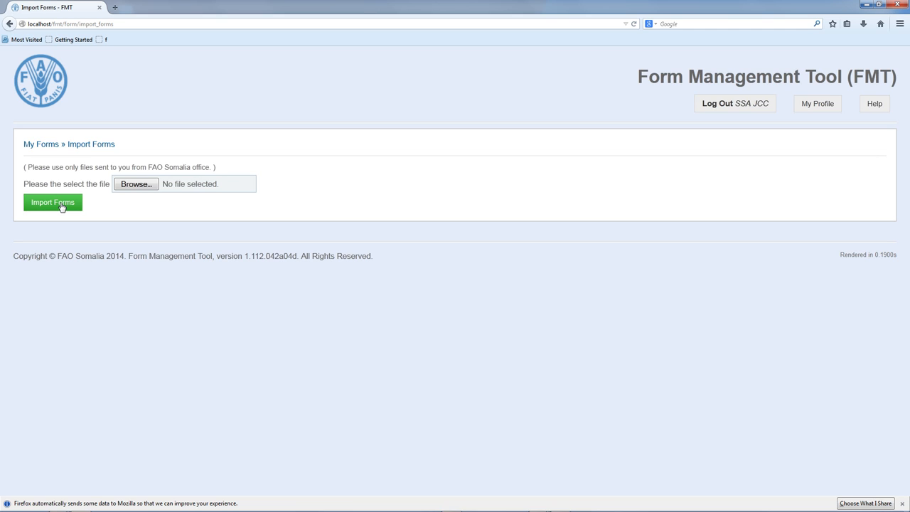
{"action": "left_click", "coordinate": [141, 186]}
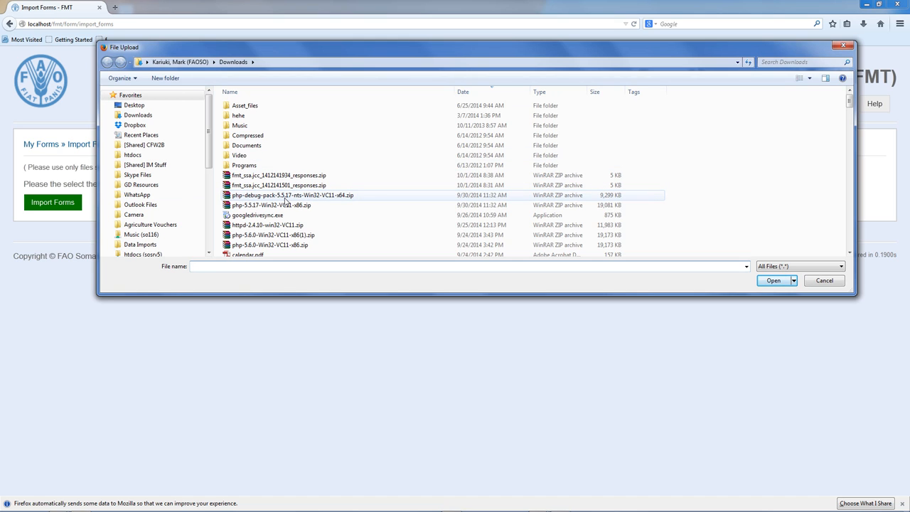
{"action": "double_click", "coordinate": [273, 175]}
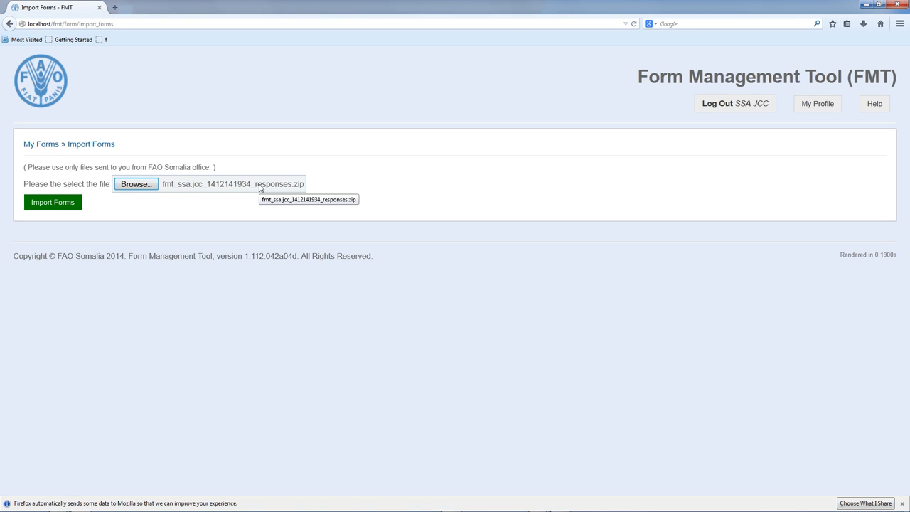
{"action": "left_click", "coordinate": [63, 204]}
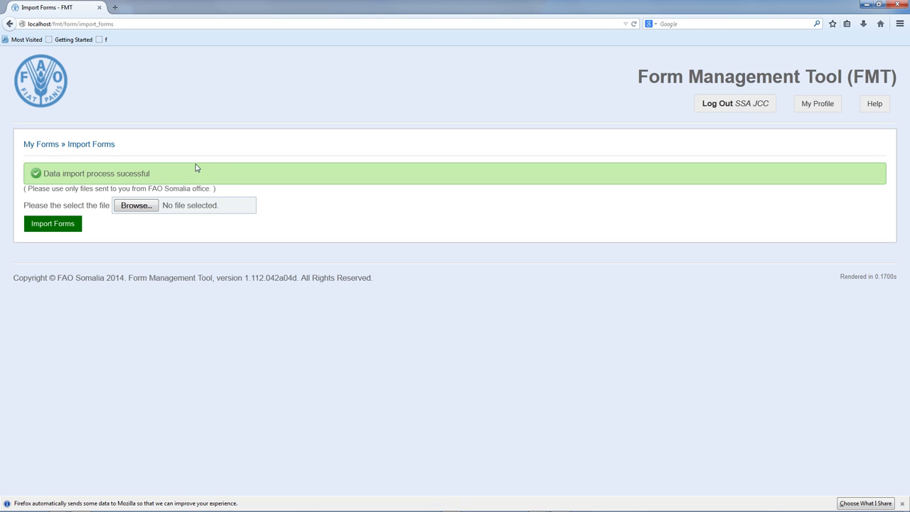
- Go back to My Forms and start data entry for the LMS form in row 2
{"action": "left_click", "coordinate": [50, 146]}
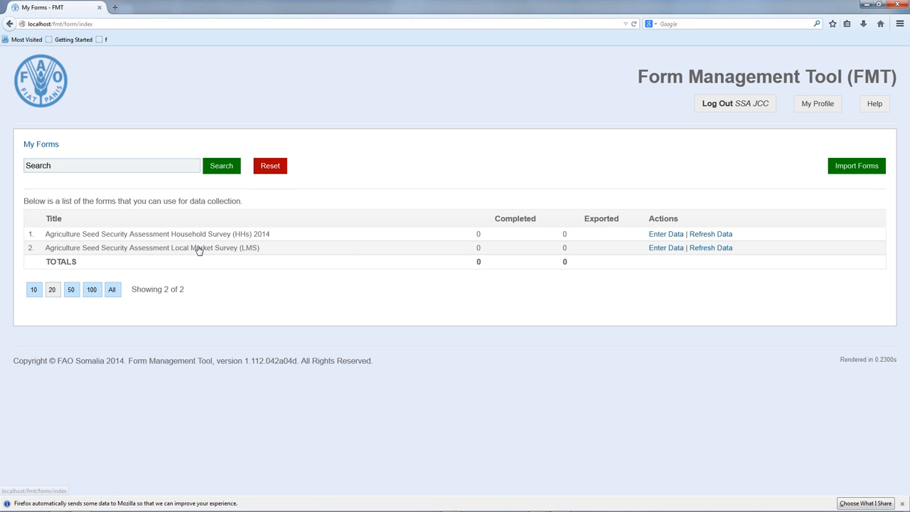
{"action": "left_click", "coordinate": [663, 249]}
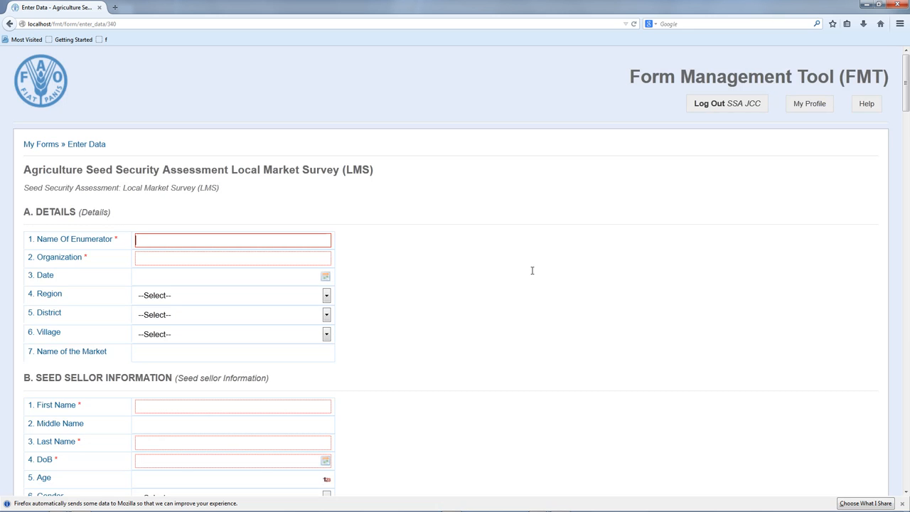
- Enter the enumerator's name and organization JCC in the Details section
{"action": "scroll", "coordinate": [516, 269], "scroll_direction": "down", "scroll_amount": 3}
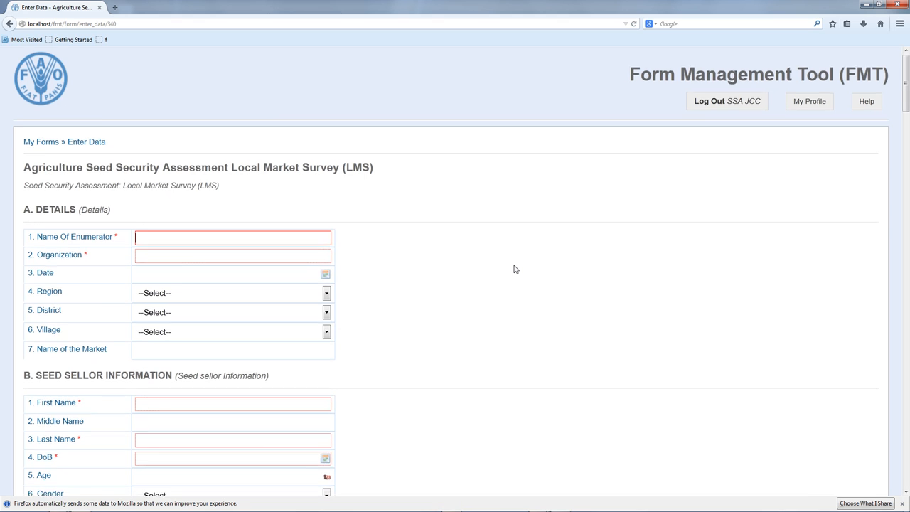
{"action": "scroll", "coordinate": [516, 269], "scroll_direction": "up", "scroll_amount": 3}
{"action": "scroll", "coordinate": [516, 269], "scroll_direction": "up", "scroll_amount": 1}
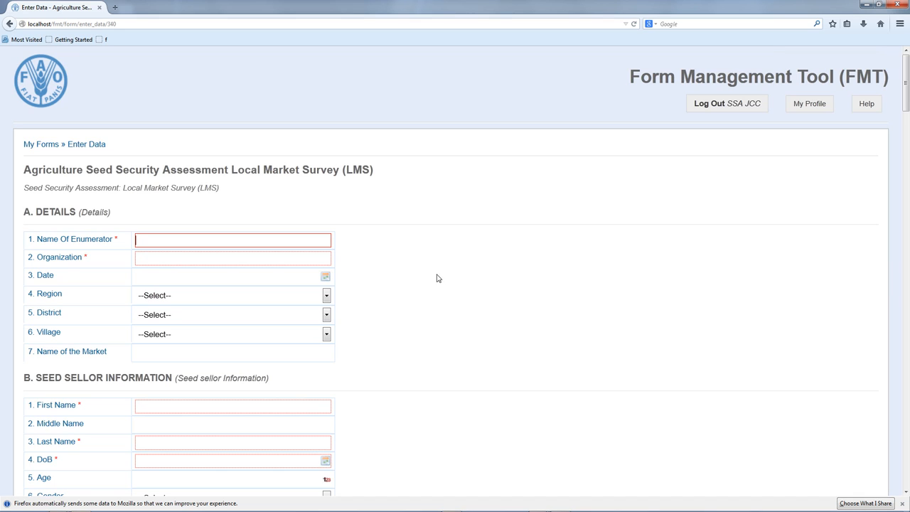
{"action": "left_click", "coordinate": [252, 253]}
{"action": "key", "text": "Tab"}
{"action": "type", "text": "JCC"}
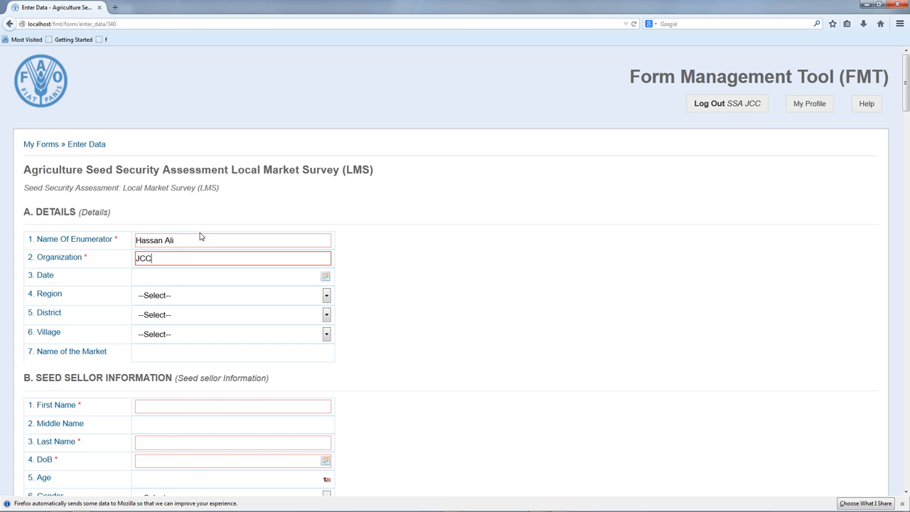
{"action": "key", "text": "Tab"}
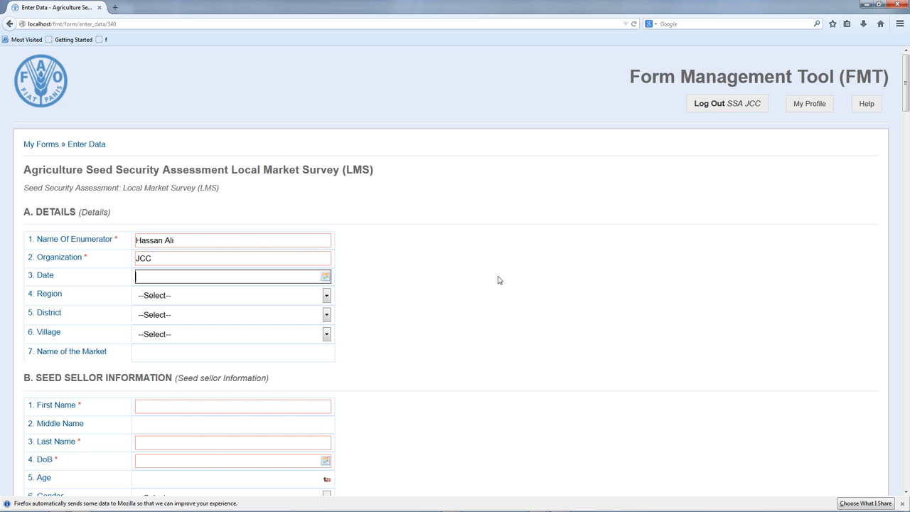
- Enter 23 as the seed seller's age
{"action": "scroll", "coordinate": [501, 287], "scroll_direction": "down", "scroll_amount": 2}
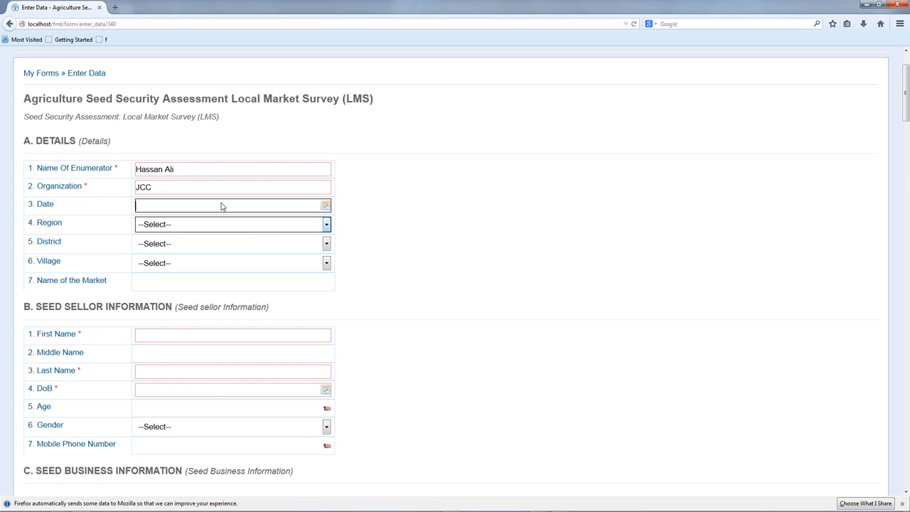
{"action": "left_click_drag", "start_coordinate": [185, 168], "coordinate": [122, 167]}
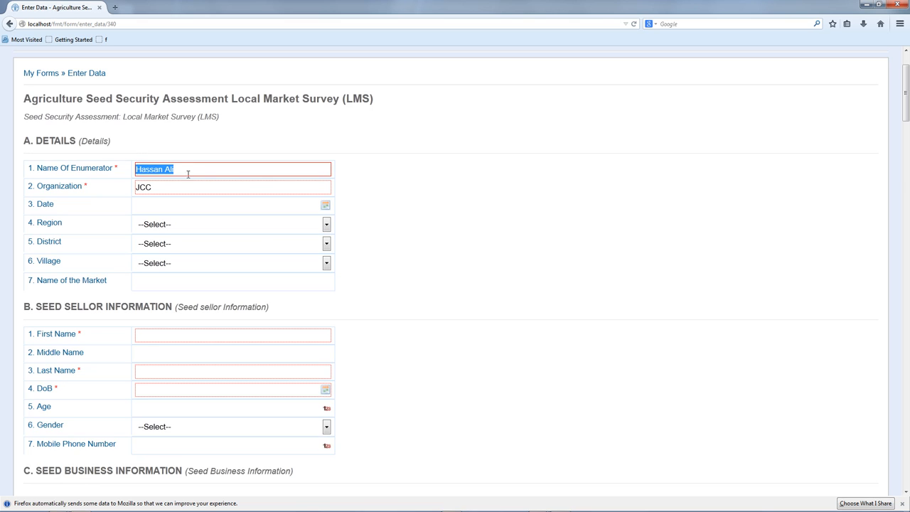
{"action": "left_click", "coordinate": [188, 170]}
{"action": "scroll", "coordinate": [400, 364], "scroll_direction": "down", "scroll_amount": 2}
{"action": "scroll", "coordinate": [319, 349], "scroll_direction": "down", "scroll_amount": 1}
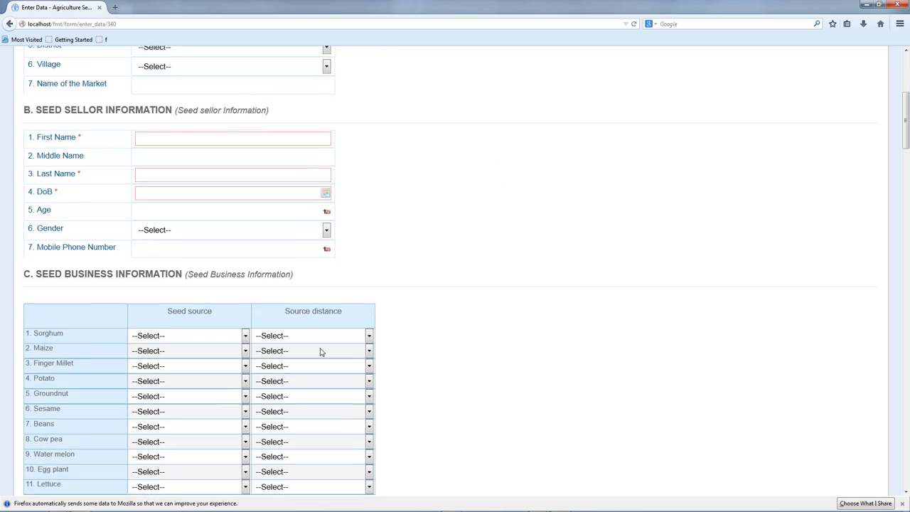
{"action": "left_click", "coordinate": [171, 195]}
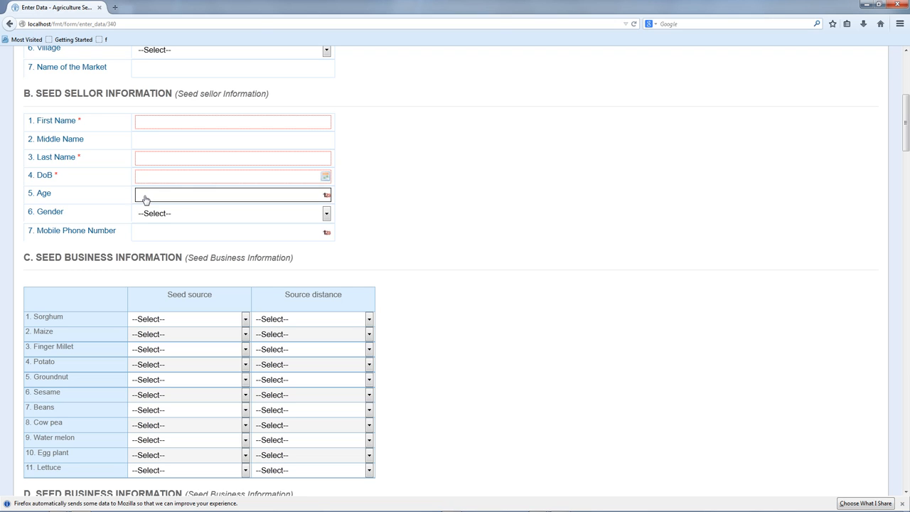
{"action": "type", "text": "23"}
- Pick 2 October 2014 as the seller's date of birth in the calendar
{"action": "scroll", "coordinate": [315, 205], "scroll_direction": "up", "scroll_amount": 4}
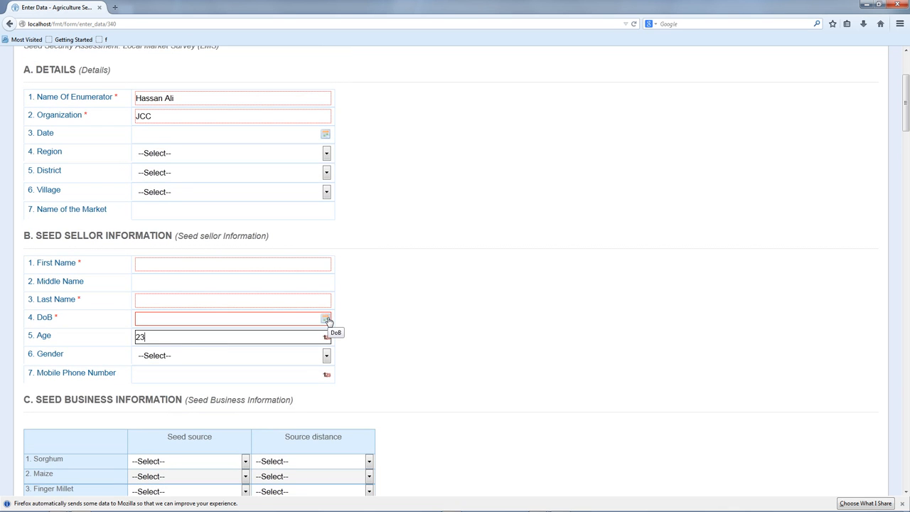
{"action": "left_click", "coordinate": [326, 319]}
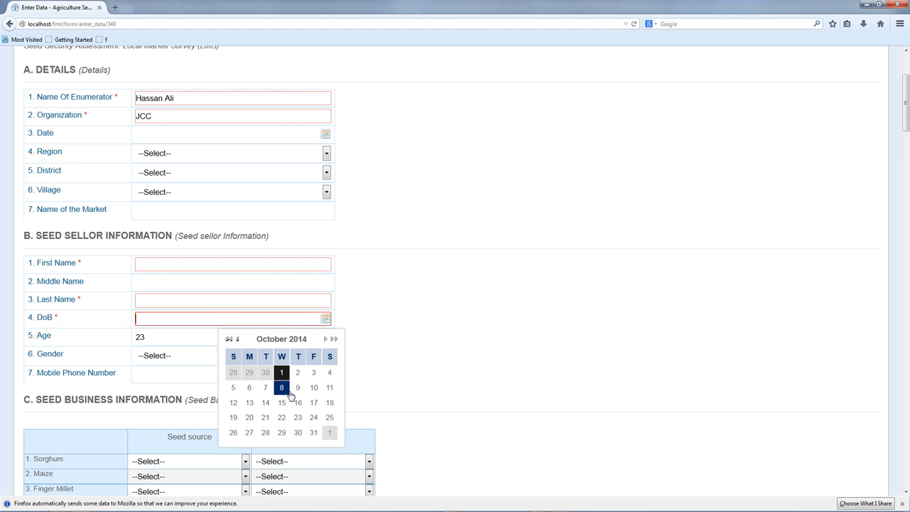
{"action": "left_click", "coordinate": [297, 373]}
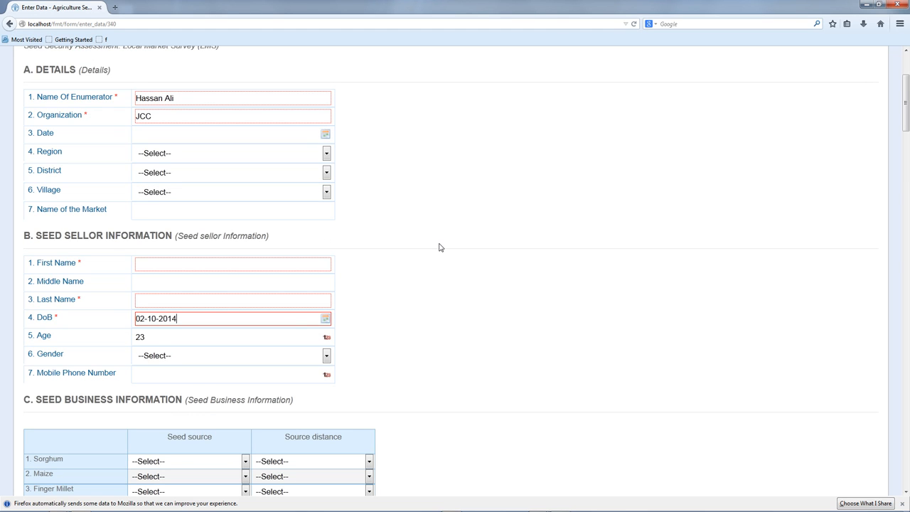
{"action": "scroll", "coordinate": [440, 246], "scroll_direction": "down", "scroll_amount": 2}
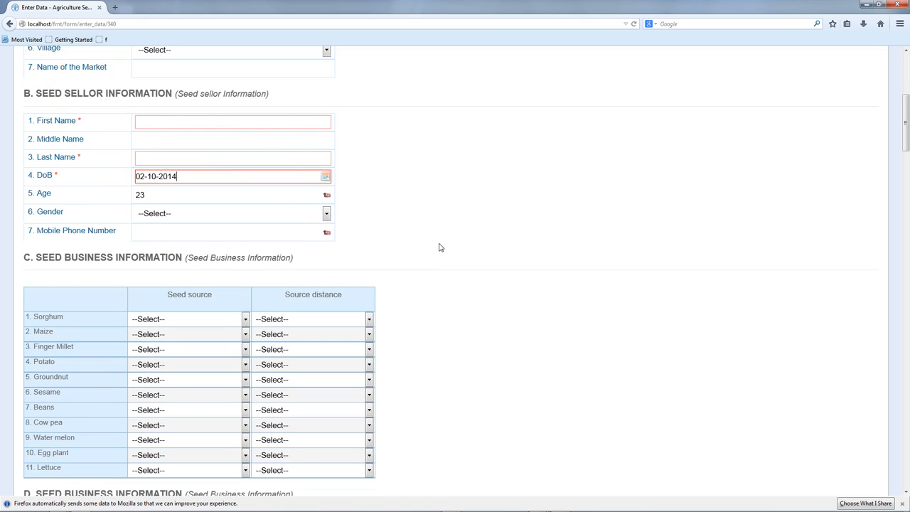
{"action": "scroll", "coordinate": [439, 247], "scroll_direction": "down", "scroll_amount": 1}
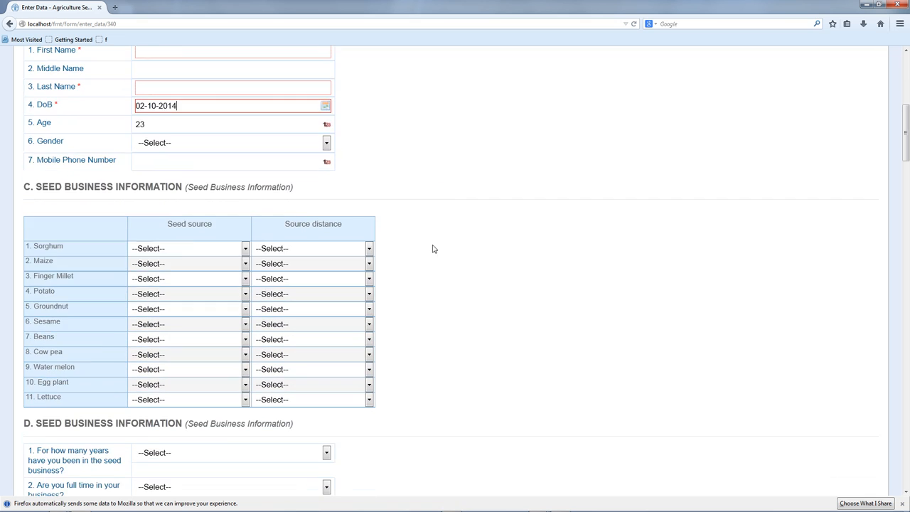
{"action": "left_click", "coordinate": [240, 247]}
{"action": "left_click", "coordinate": [161, 271]}
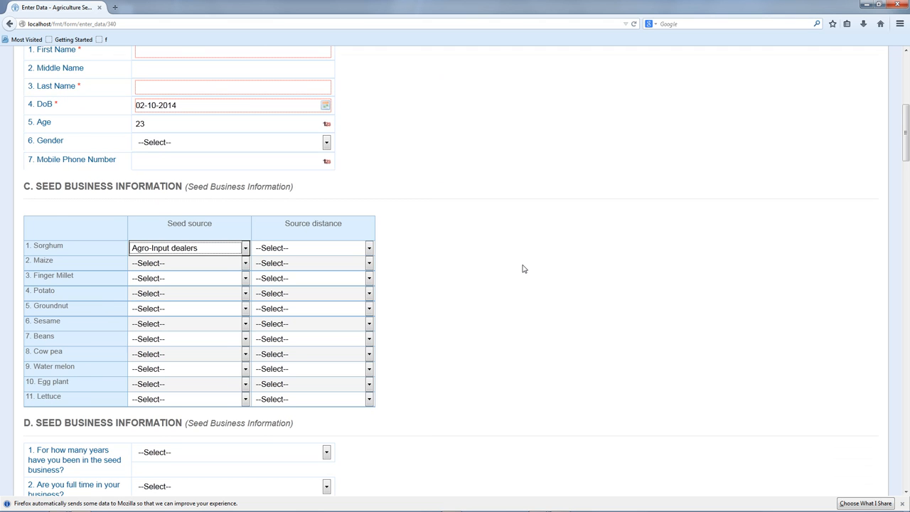
{"action": "scroll", "coordinate": [522, 268], "scroll_direction": "up", "scroll_amount": 1}
{"action": "scroll", "coordinate": [522, 269], "scroll_direction": "down", "scroll_amount": 8}
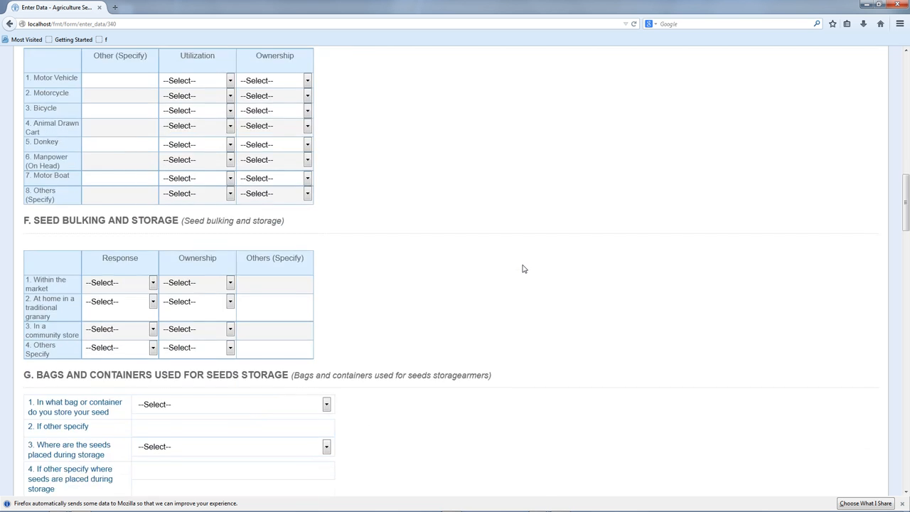
{"action": "scroll", "coordinate": [523, 268], "scroll_direction": "down", "scroll_amount": 4}
{"action": "scroll", "coordinate": [522, 268], "scroll_direction": "up", "scroll_amount": 5}
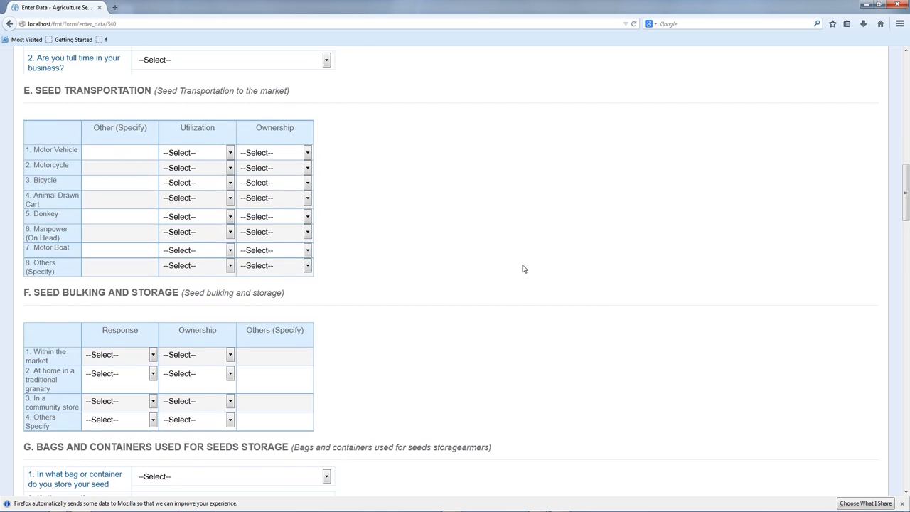
{"action": "scroll", "coordinate": [523, 269], "scroll_direction": "up", "scroll_amount": 2}
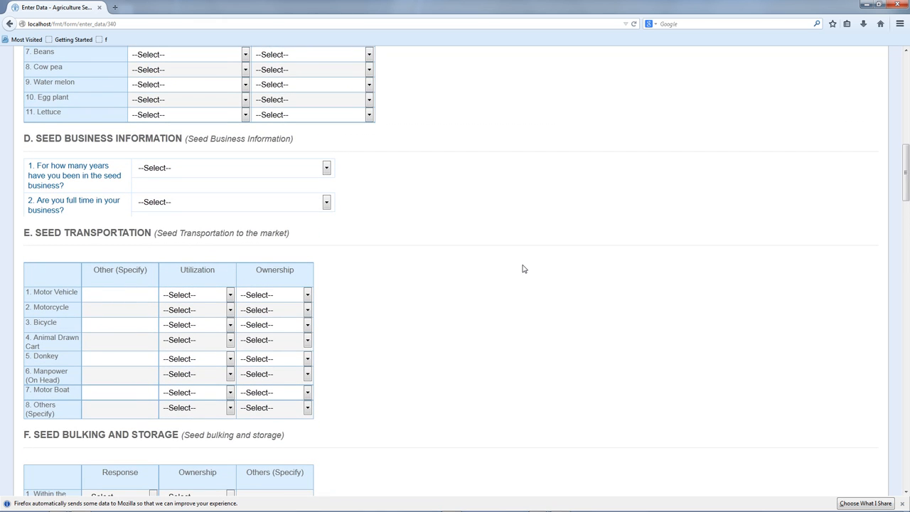
{"action": "scroll", "coordinate": [524, 269], "scroll_direction": "up", "scroll_amount": 4}
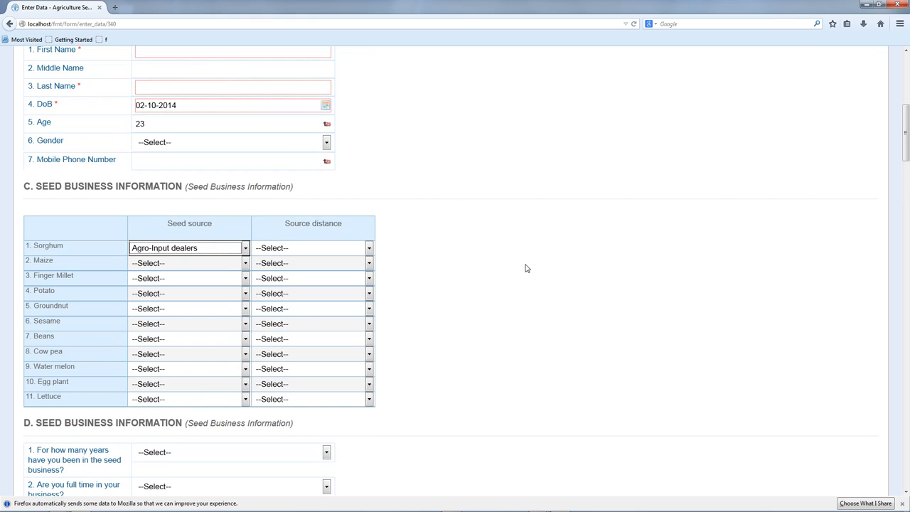
{"action": "scroll", "coordinate": [527, 268], "scroll_direction": "up", "scroll_amount": 1}
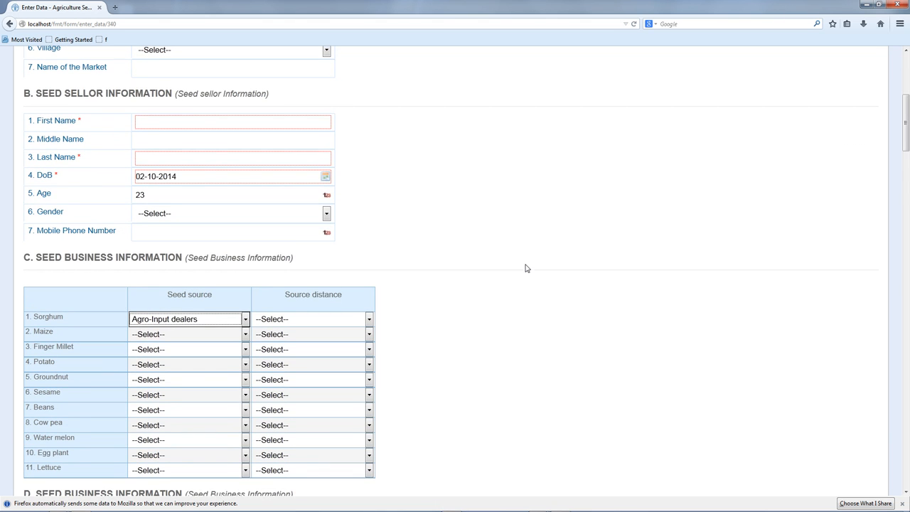
{"action": "scroll", "coordinate": [527, 268], "scroll_direction": "up", "scroll_amount": 2}
{"action": "scroll", "coordinate": [526, 268], "scroll_direction": "up", "scroll_amount": 2}
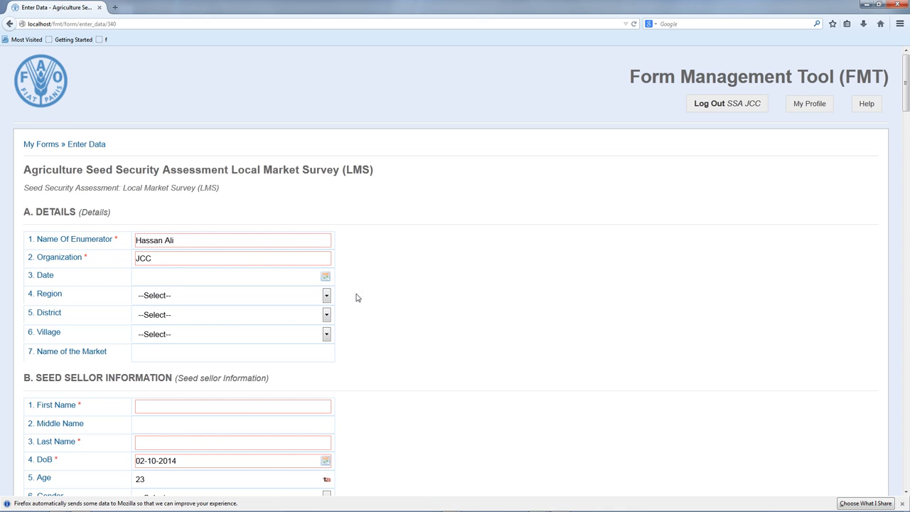
- In section A, choose Region Awdal, District Lughaye and Village Beeyo Macaan from the dropdowns
{"action": "left_click", "coordinate": [303, 295]}
{"action": "left_click", "coordinate": [244, 317]}
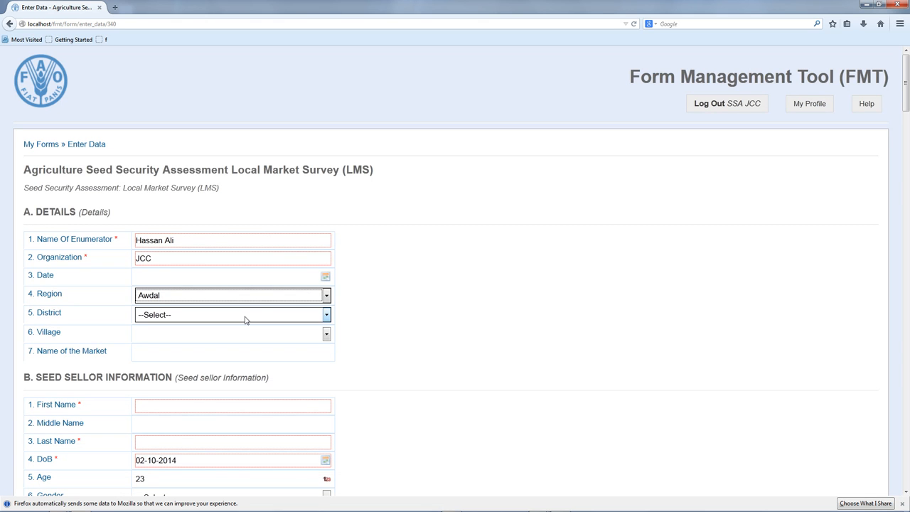
{"action": "left_click", "coordinate": [251, 314]}
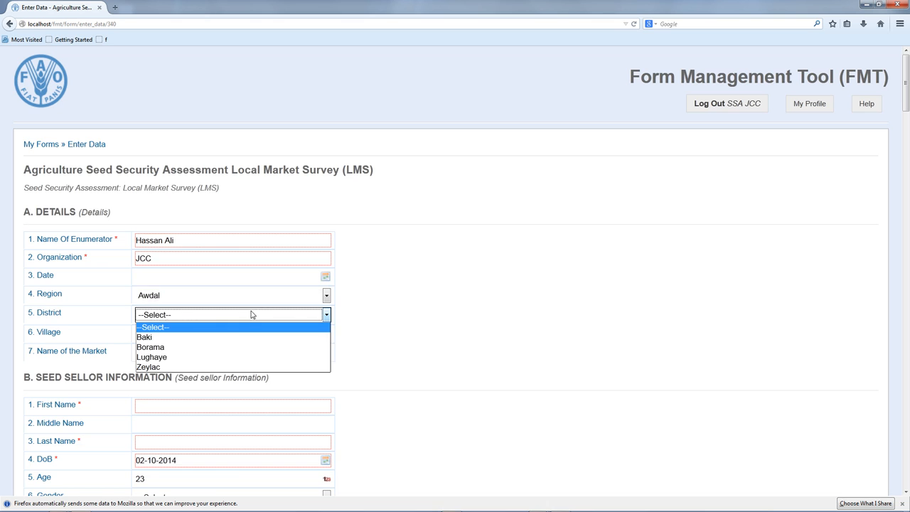
{"action": "left_click", "coordinate": [228, 358]}
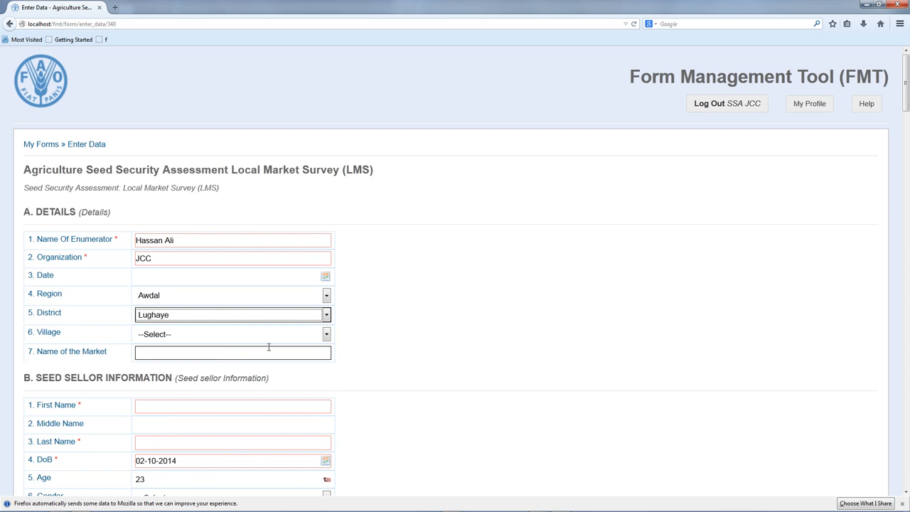
{"action": "left_click", "coordinate": [239, 335]}
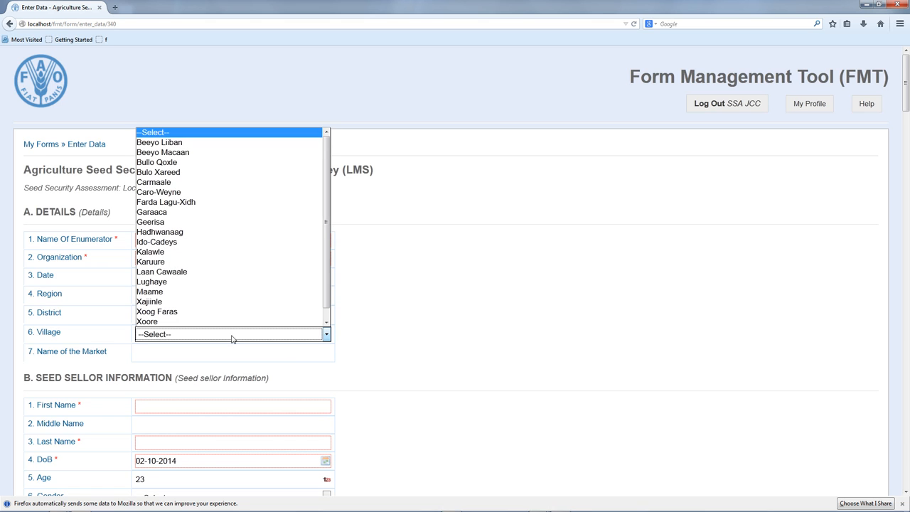
{"action": "left_click", "coordinate": [192, 152]}
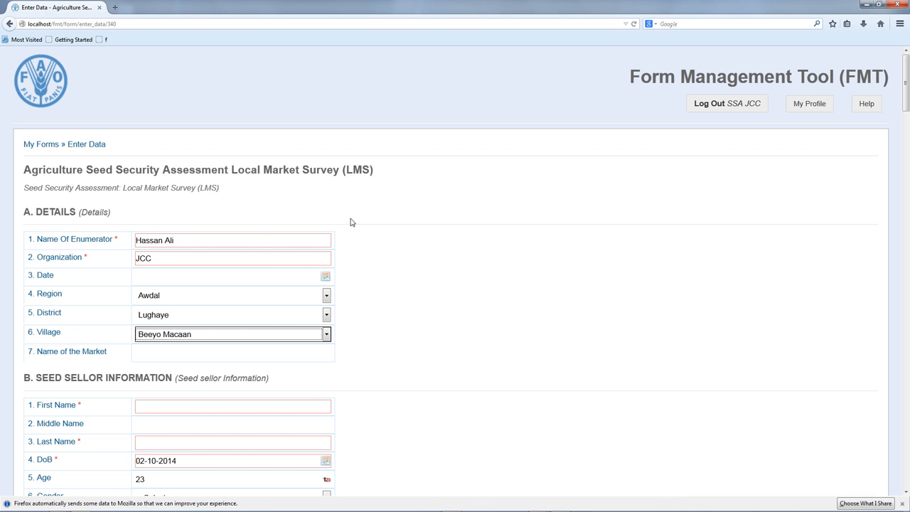
{"action": "left_click", "coordinate": [465, 300]}
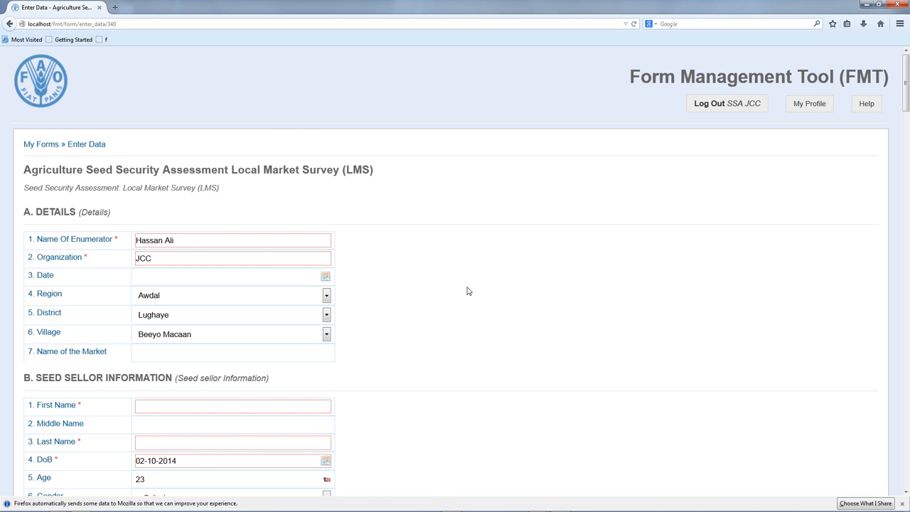
{"action": "scroll", "coordinate": [468, 290], "scroll_direction": "down", "scroll_amount": 4}
- In section E, set Motor Vehicle Utilization to Yes and Ownership to 25 percent
{"action": "scroll", "coordinate": [468, 288], "scroll_direction": "down", "scroll_amount": 5}
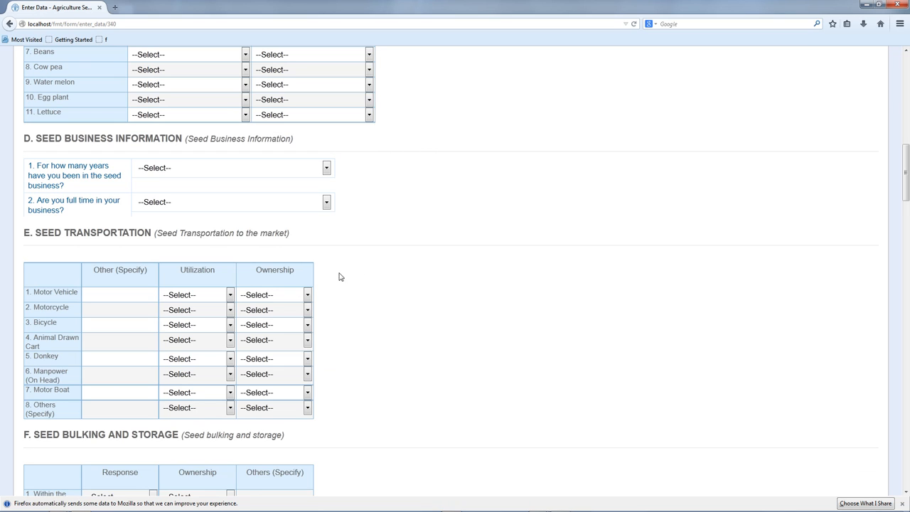
{"action": "left_click", "coordinate": [199, 297]}
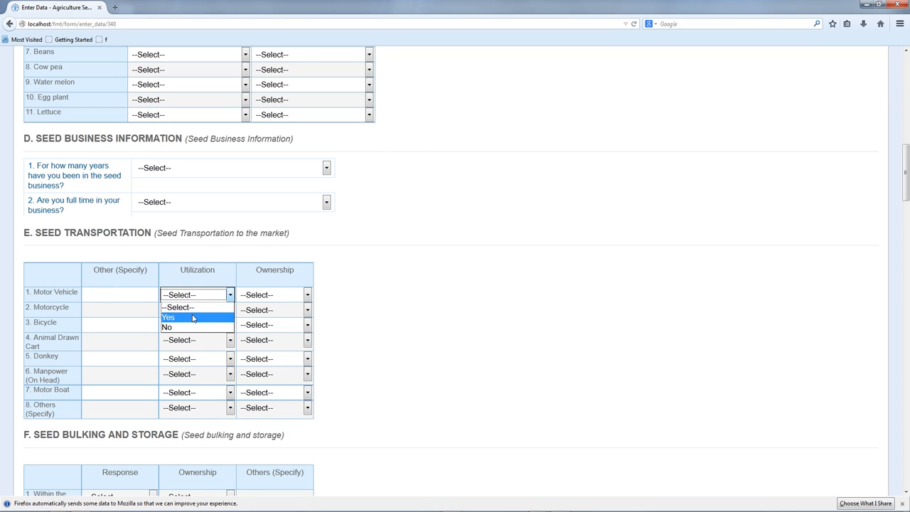
{"action": "left_click", "coordinate": [193, 317]}
{"action": "left_click", "coordinate": [270, 294]}
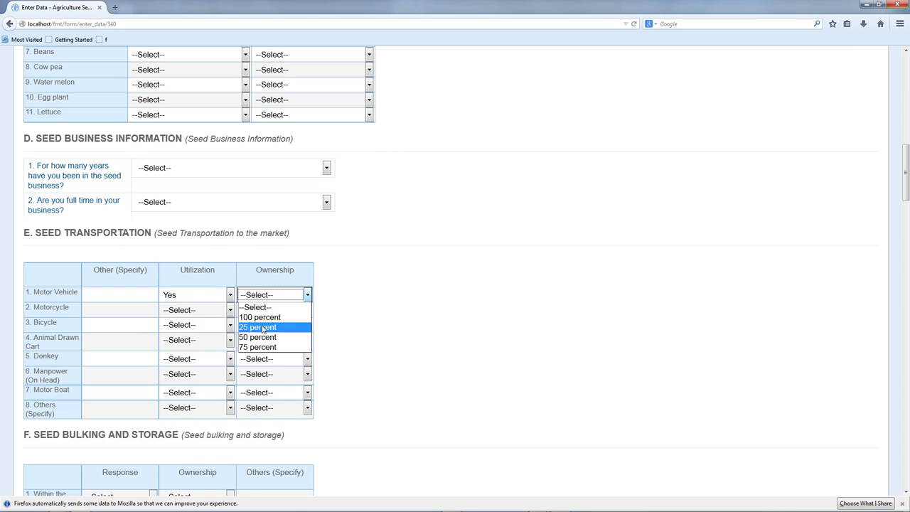
{"action": "left_click", "coordinate": [262, 326]}
{"action": "left_click", "coordinate": [373, 314]}
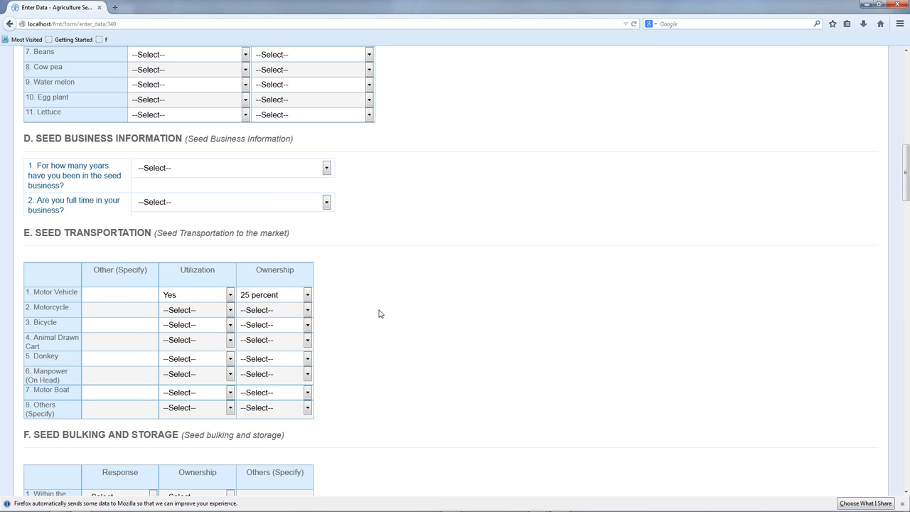
{"action": "scroll", "coordinate": [379, 314], "scroll_direction": "up", "scroll_amount": 4}
{"action": "scroll", "coordinate": [379, 314], "scroll_direction": "down", "scroll_amount": 4}
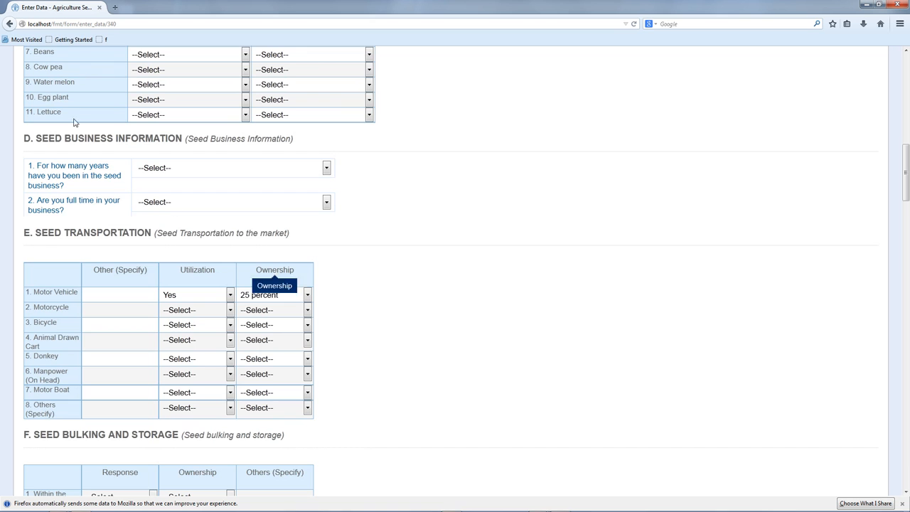
{"action": "scroll", "coordinate": [390, 263], "scroll_direction": "up", "scroll_amount": 15}
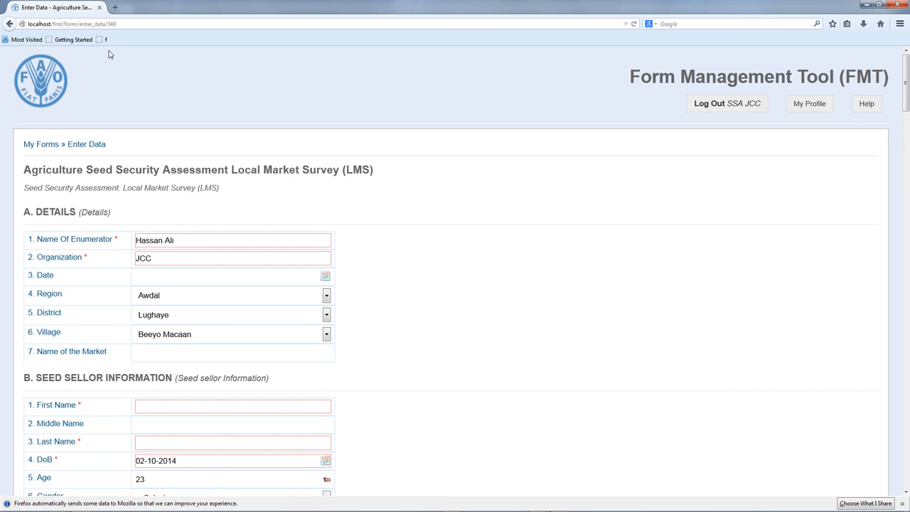
- Run the 'f' auto-fill bookmarklet twice to populate the remaining fields with sample data
{"action": "left_click", "coordinate": [105, 40]}
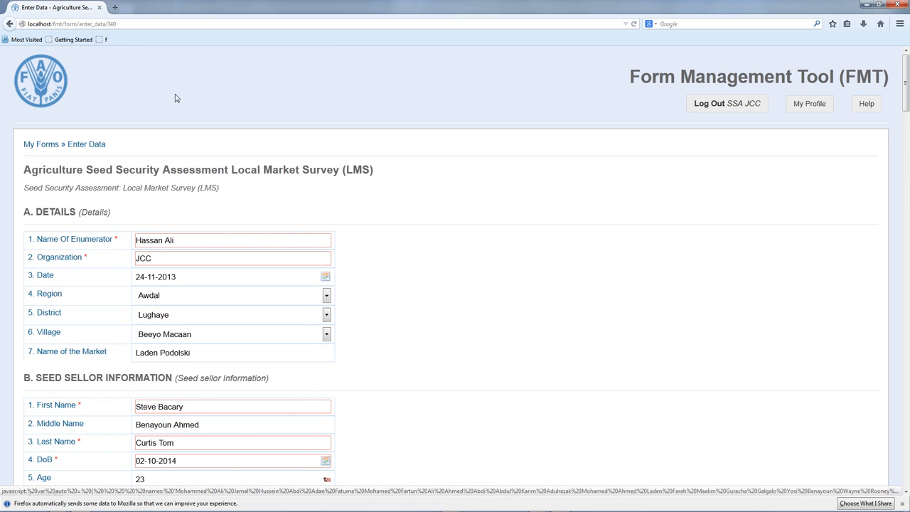
{"action": "scroll", "coordinate": [320, 241], "scroll_direction": "down", "scroll_amount": 20}
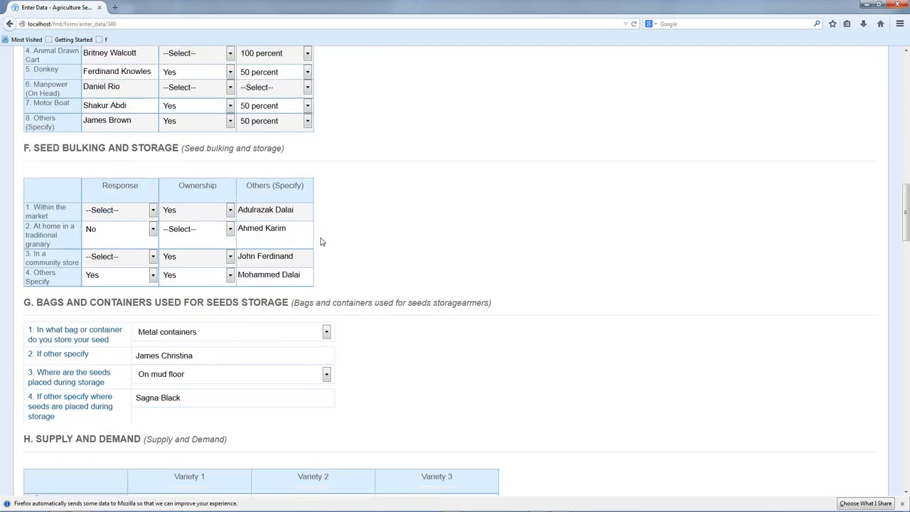
{"action": "scroll", "coordinate": [320, 241], "scroll_direction": "down", "scroll_amount": 3}
{"action": "left_click", "coordinate": [106, 40]}
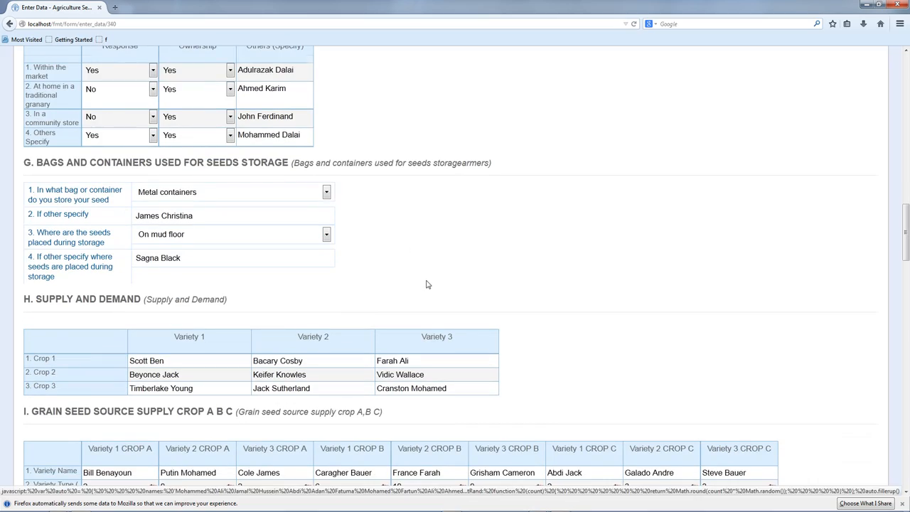
{"action": "scroll", "coordinate": [426, 284], "scroll_direction": "down", "scroll_amount": 20}
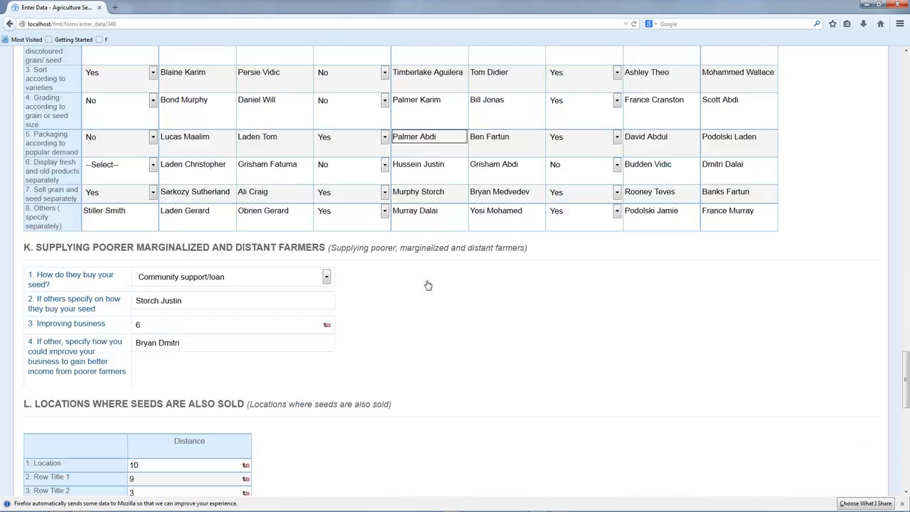
{"action": "scroll", "coordinate": [427, 285], "scroll_direction": "down", "scroll_amount": 12}
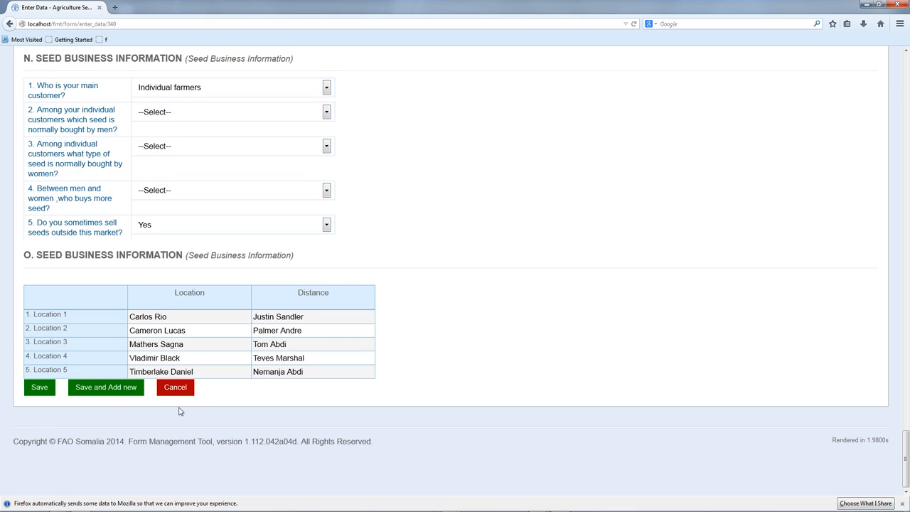
- Save the completed LMS record and check the confirmation with its reference number
{"action": "left_click", "coordinate": [43, 392]}
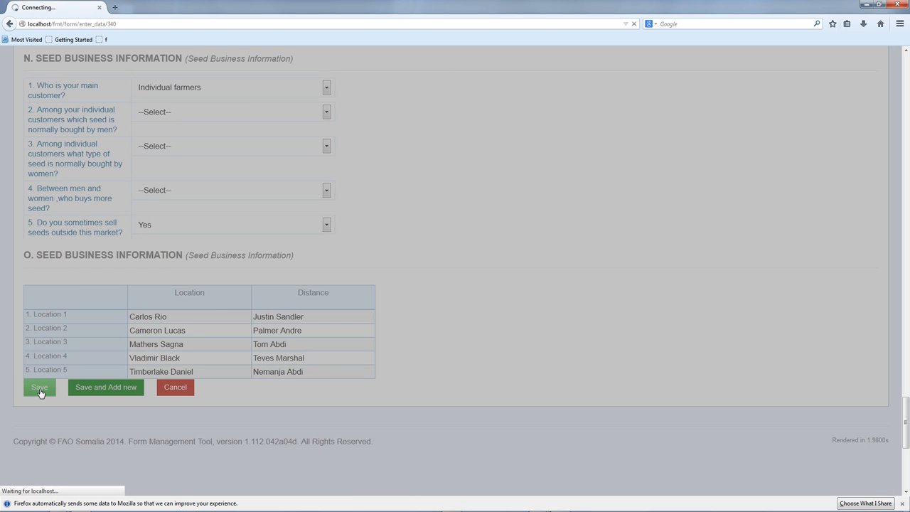
{"action": "scroll", "coordinate": [584, 307], "scroll_direction": "up", "scroll_amount": 10}
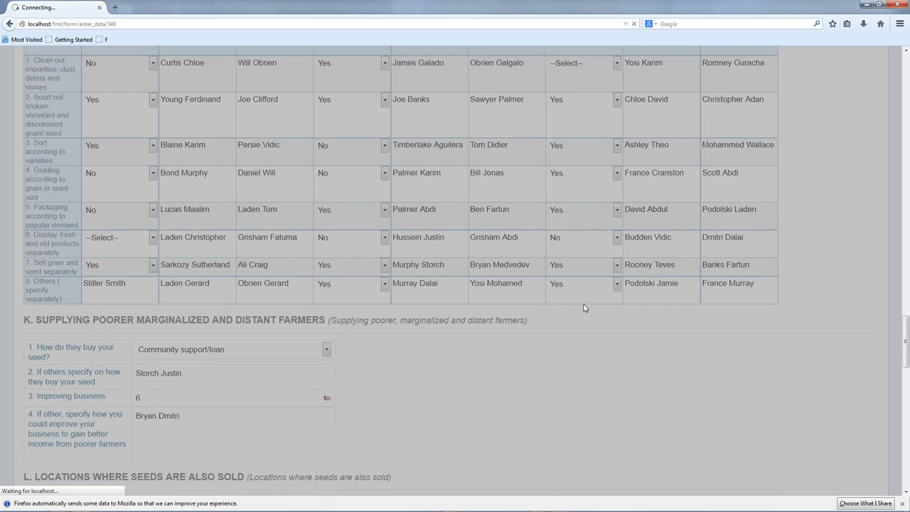
{"action": "scroll", "coordinate": [584, 308], "scroll_direction": "up", "scroll_amount": 10}
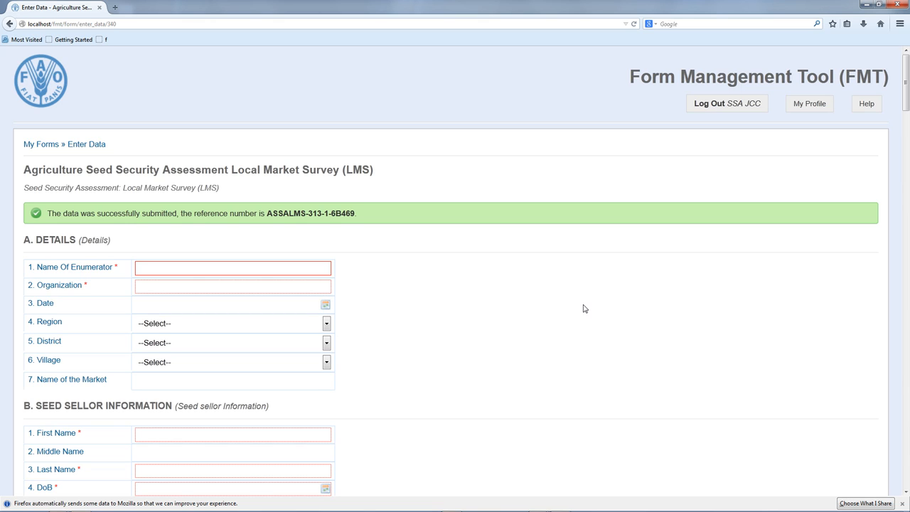
{"action": "scroll", "coordinate": [477, 276], "scroll_direction": "down", "scroll_amount": 5}
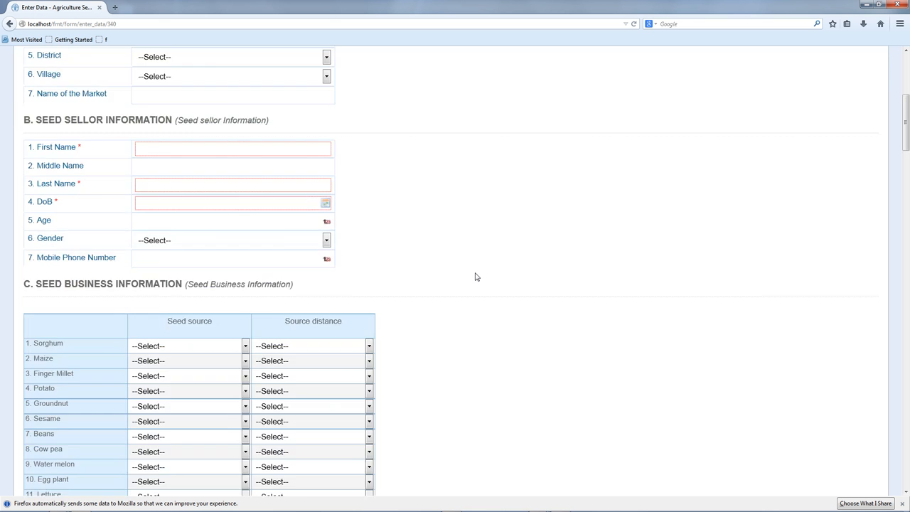
{"action": "scroll", "coordinate": [476, 276], "scroll_direction": "up", "scroll_amount": 5}
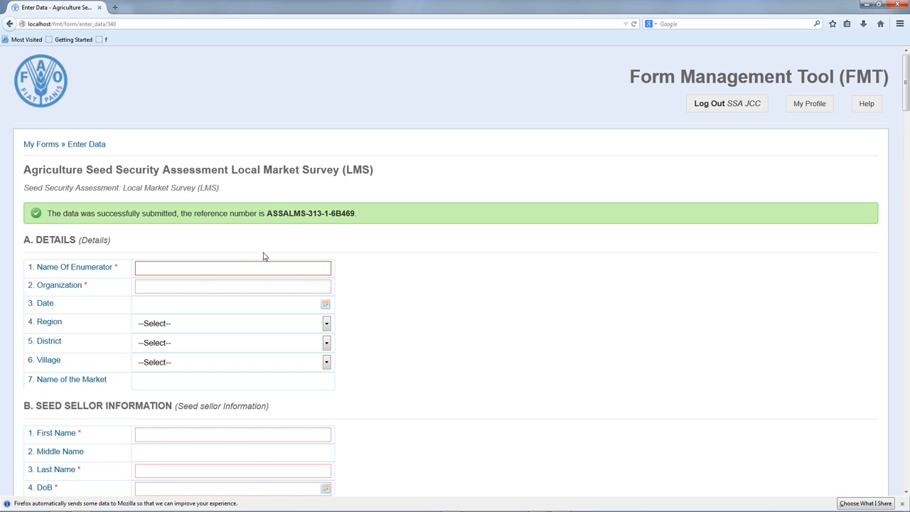
- Enter the enumerator's name, organization JCC and date 02-10-2014
{"action": "key", "text": "Tab"}
{"action": "type", "text": "JCC"}
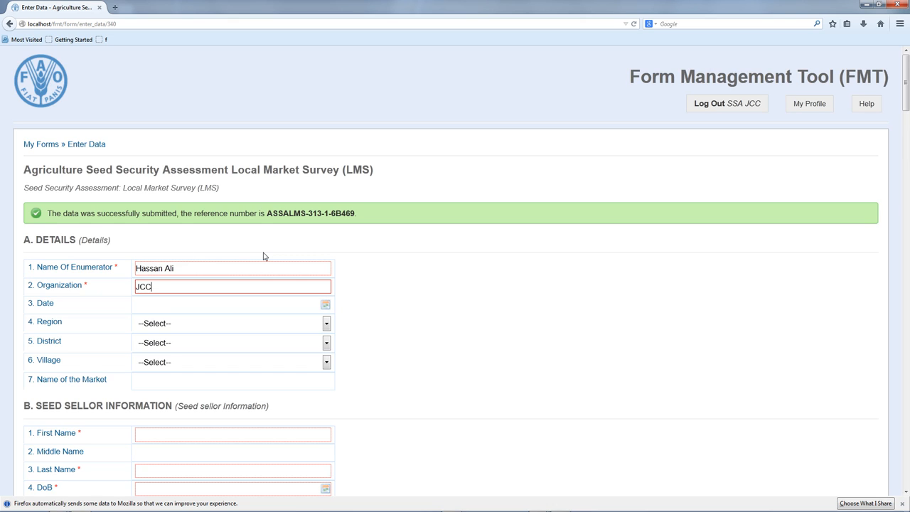
{"action": "key", "text": "Tab"}
{"action": "left_click", "coordinate": [324, 305]}
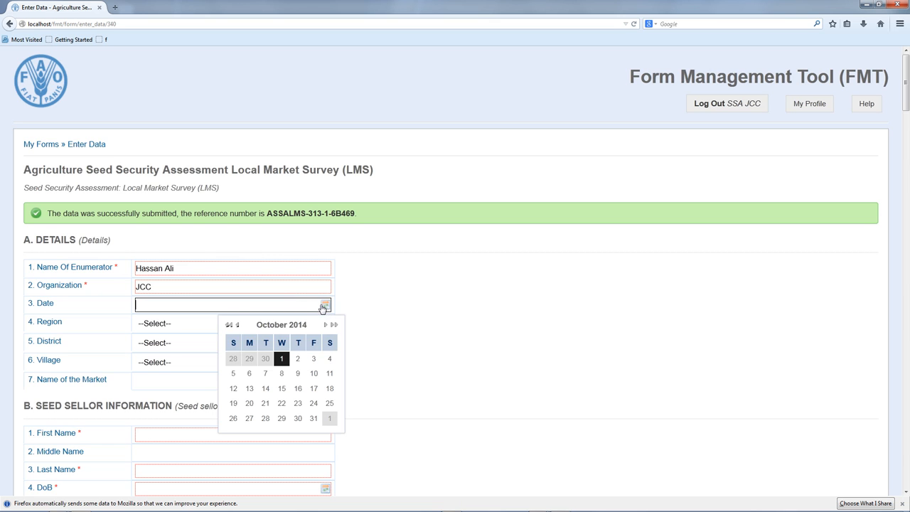
{"action": "left_click", "coordinate": [288, 362]}
- Set the location to Region Togdheer, District Burco, Village Barwaaqo/Beer 3
{"action": "left_click", "coordinate": [183, 324]}
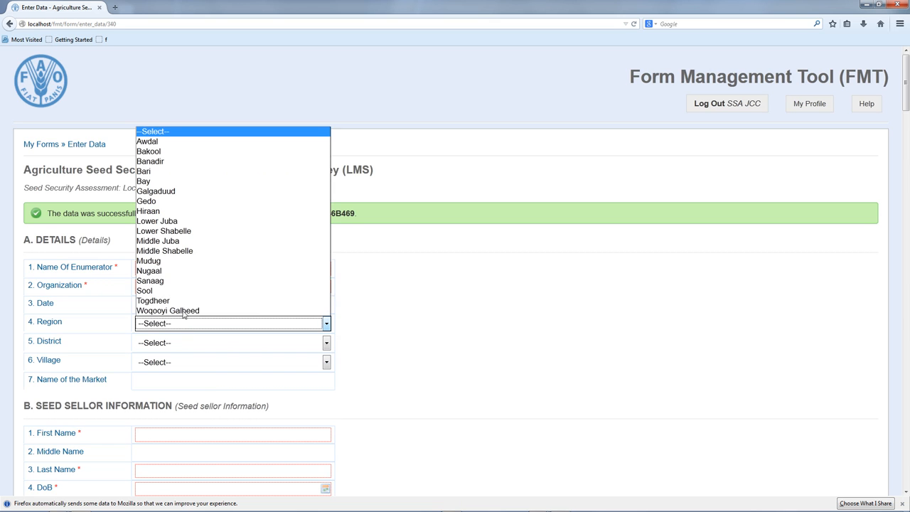
{"action": "left_click", "coordinate": [183, 301]}
{"action": "left_click", "coordinate": [178, 342]}
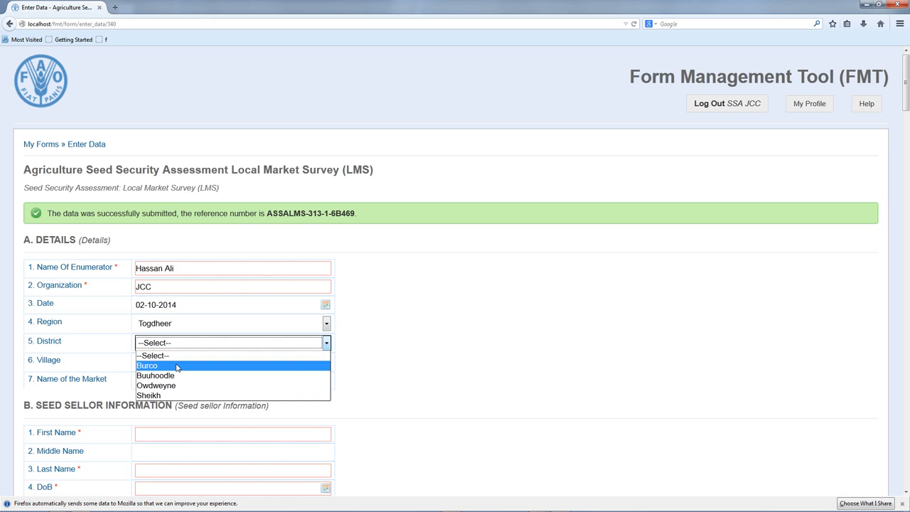
{"action": "left_click", "coordinate": [176, 364]}
{"action": "left_click", "coordinate": [176, 364]}
{"action": "left_click", "coordinate": [175, 339]}
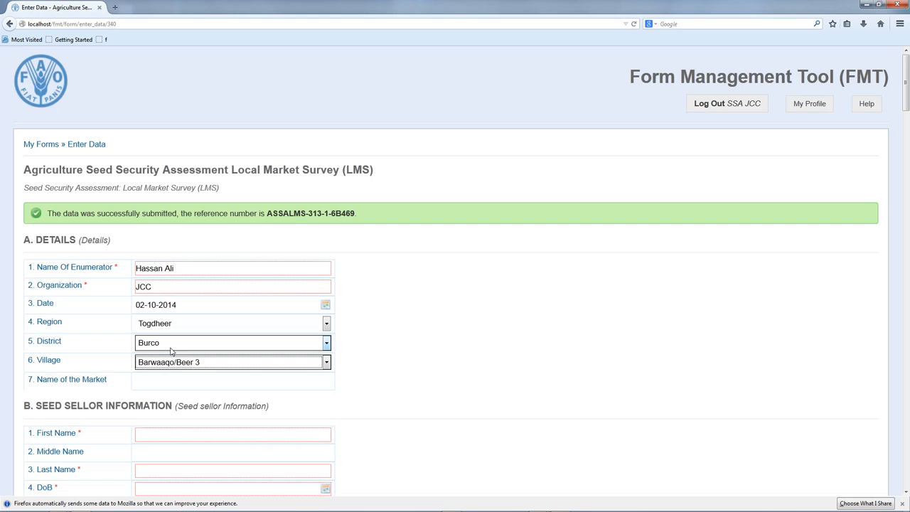
- Autofill the market name and remaining fields with sample answers via the 'f' bookmarklet
{"action": "left_click", "coordinate": [170, 379]}
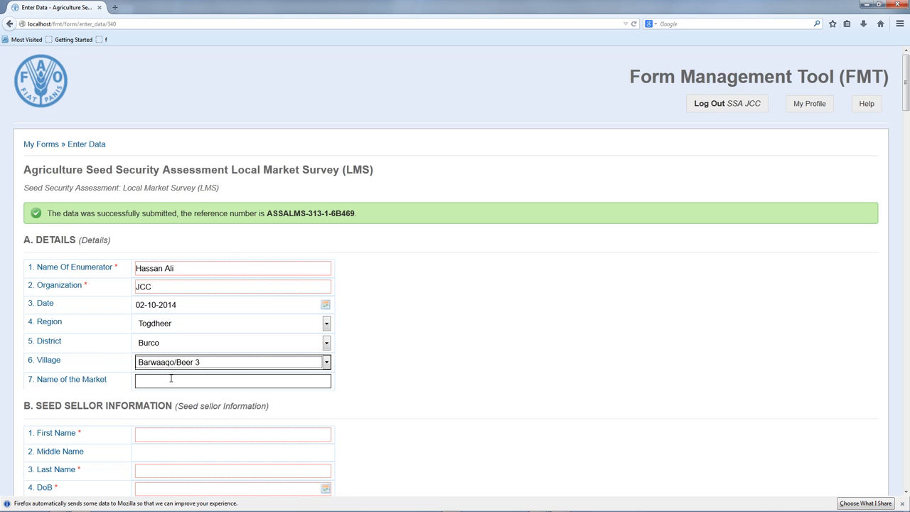
{"action": "left_click", "coordinate": [102, 39]}
{"action": "scroll", "coordinate": [490, 375], "scroll_direction": "down", "scroll_amount": 2}
{"action": "scroll", "coordinate": [491, 376], "scroll_direction": "down", "scroll_amount": 20}
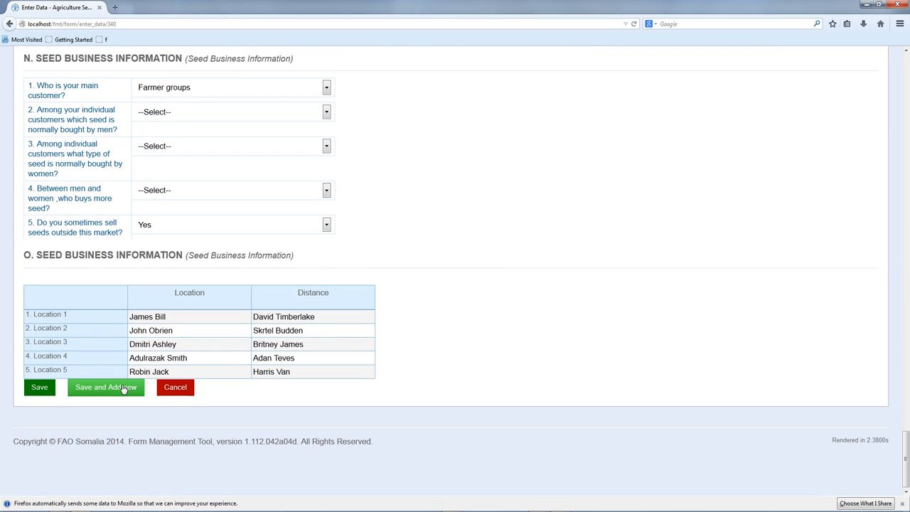
- Save the Togdheer/Burco entry with Save and Add new and check the banner's reference number
{"action": "left_click", "coordinate": [124, 387]}
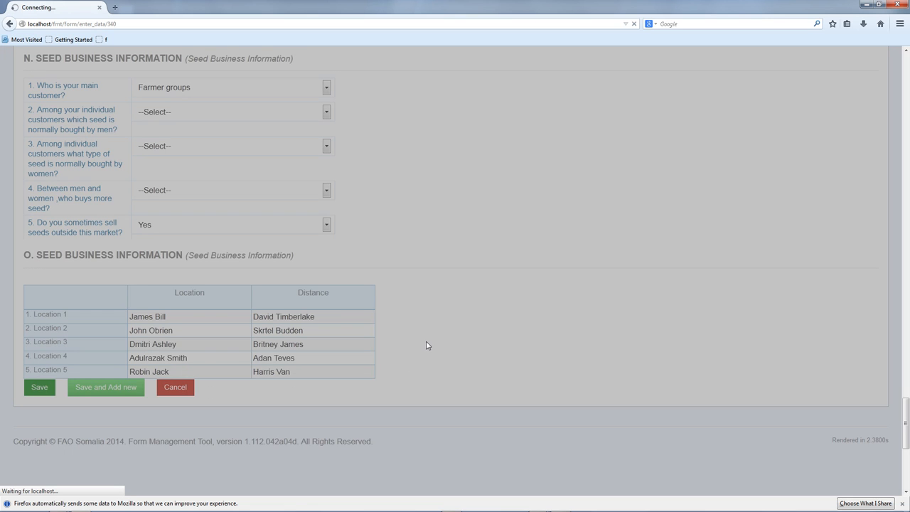
{"action": "scroll", "coordinate": [427, 346], "scroll_direction": "up", "scroll_amount": 15}
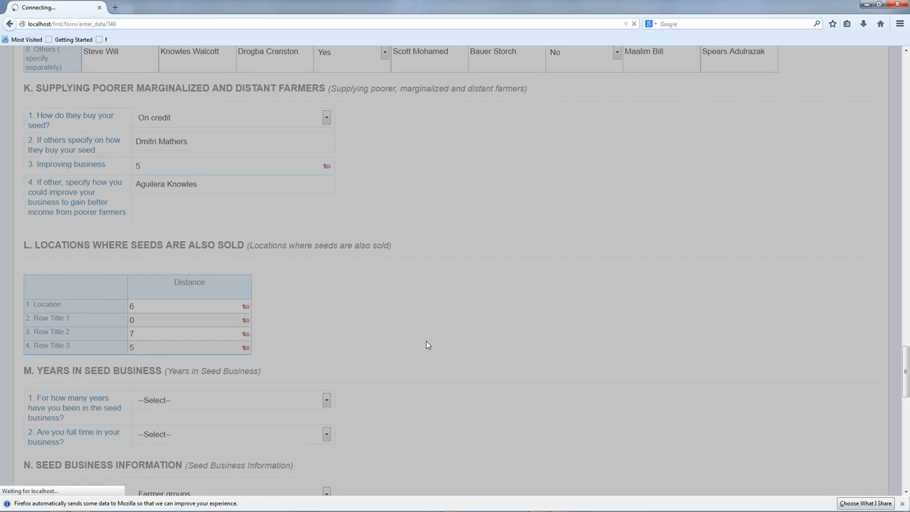
{"action": "scroll", "coordinate": [427, 345], "scroll_direction": "up", "scroll_amount": 4}
{"action": "scroll", "coordinate": [427, 345], "scroll_direction": "down", "scroll_amount": 10}
{"action": "scroll", "coordinate": [427, 345], "scroll_direction": "up", "scroll_amount": 16}
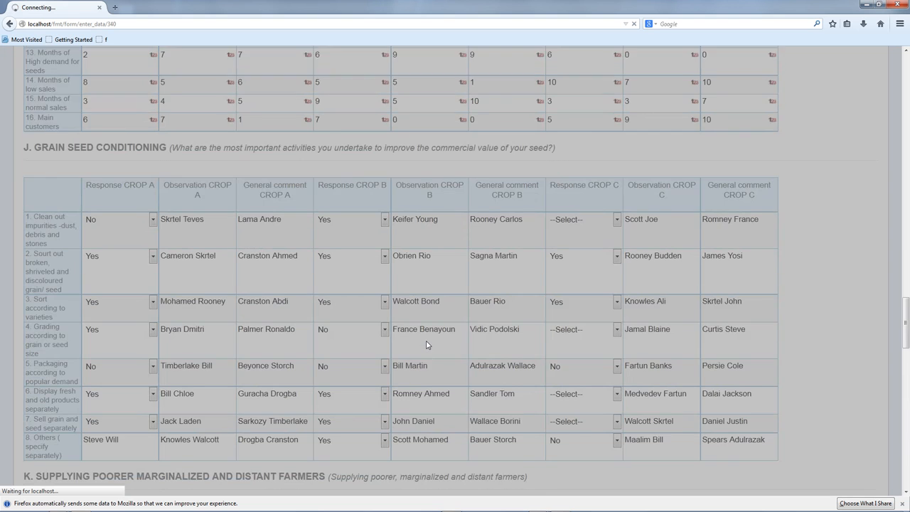
{"action": "scroll", "coordinate": [426, 345], "scroll_direction": "up", "scroll_amount": 20}
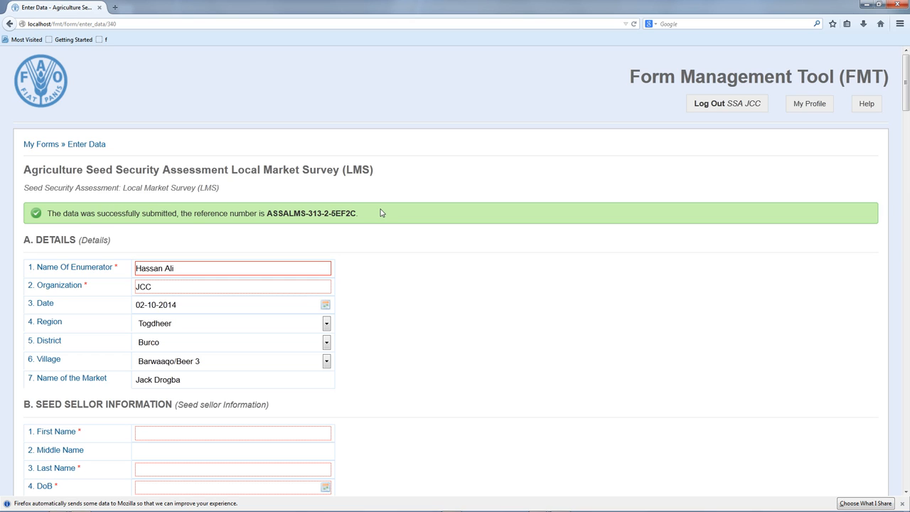
{"action": "left_click_drag", "start_coordinate": [229, 213], "coordinate": [356, 214]}
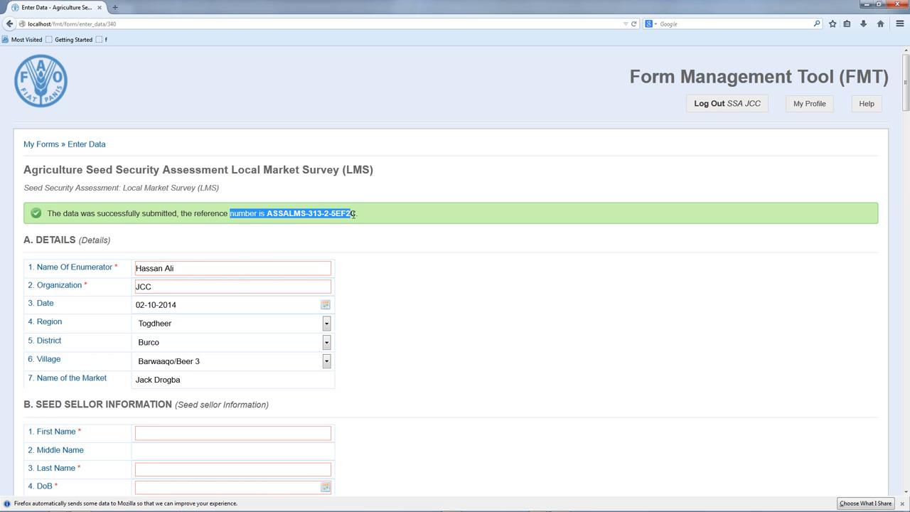
{"action": "left_click", "coordinate": [367, 244]}
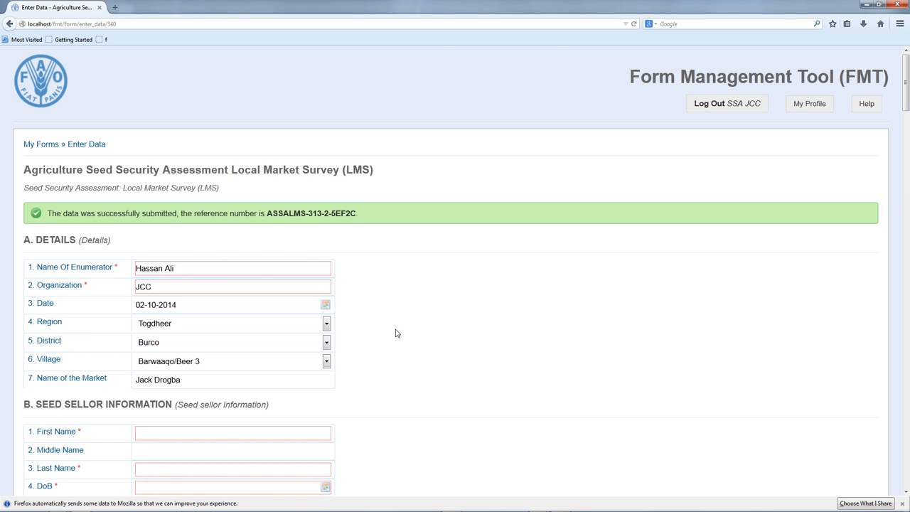
{"action": "scroll", "coordinate": [405, 332], "scroll_direction": "down", "scroll_amount": 15}
{"action": "scroll", "coordinate": [406, 331], "scroll_direction": "down", "scroll_amount": 15}
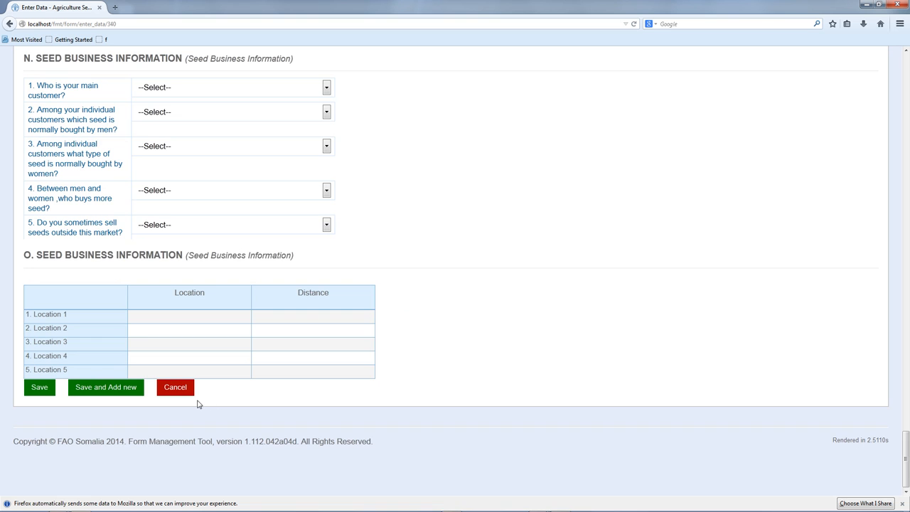
- Cancel the blank entry and return to My Forms, showing 2 completed LMS records
{"action": "left_click", "coordinate": [177, 389]}
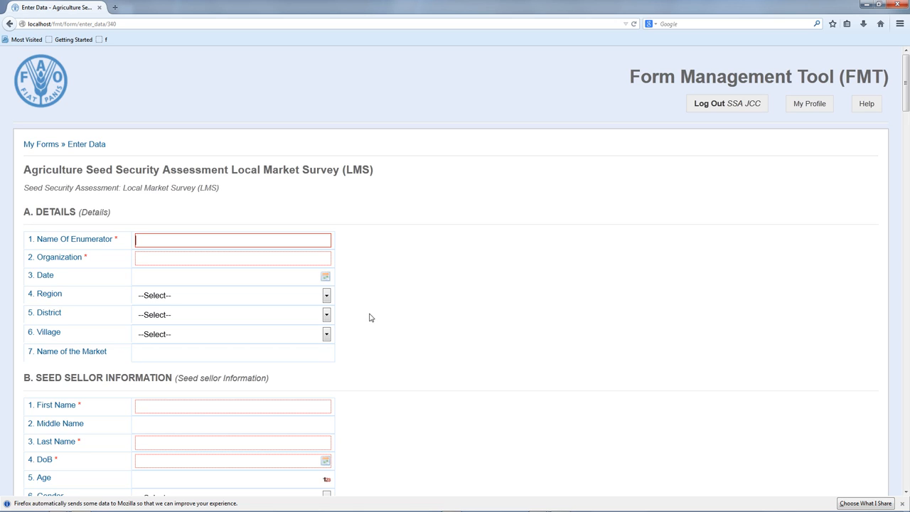
{"action": "left_click", "coordinate": [41, 145]}
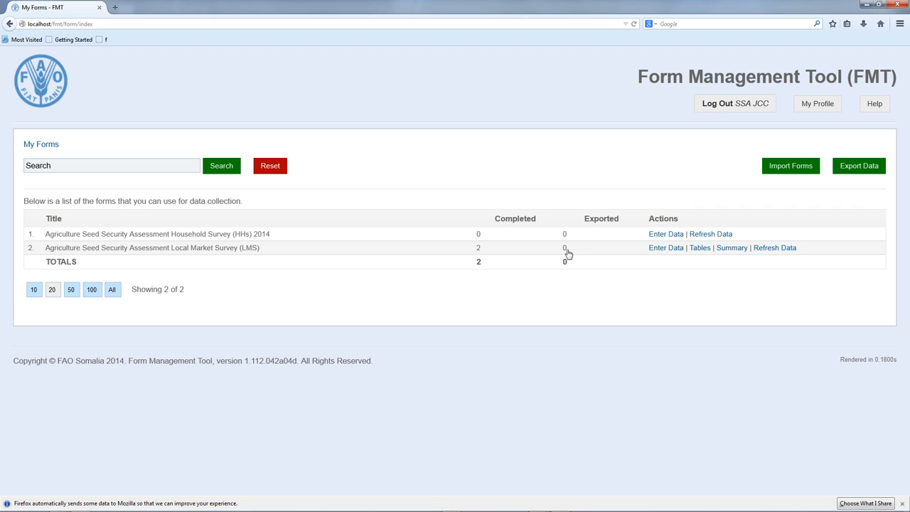
- Refresh the LMS survey data from My Forms and reopen its Tables view with 3 records
{"action": "left_click", "coordinate": [699, 248]}
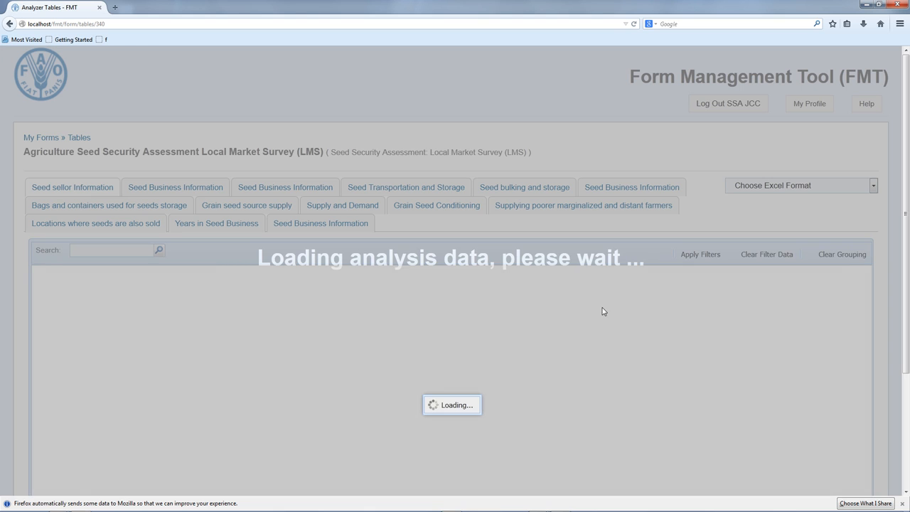
{"action": "scroll", "coordinate": [506, 292], "scroll_direction": "down", "scroll_amount": 2}
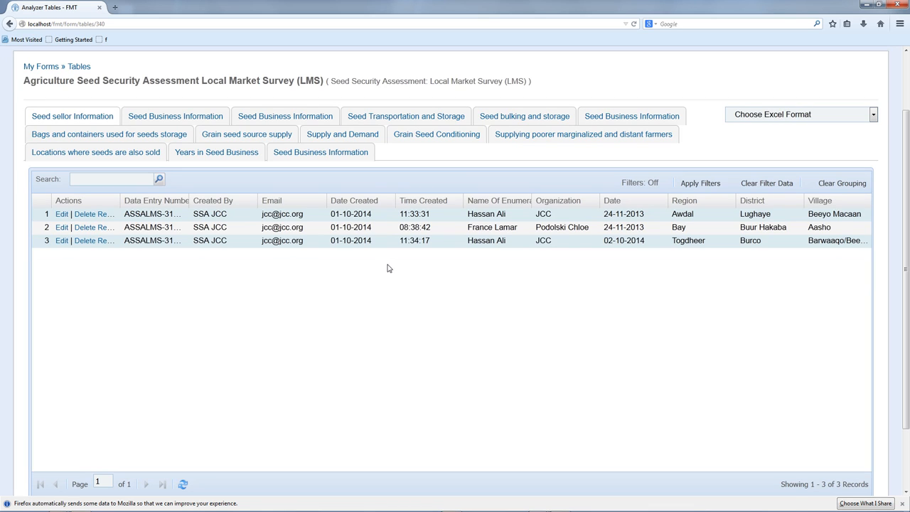
{"action": "left_click", "coordinate": [32, 67]}
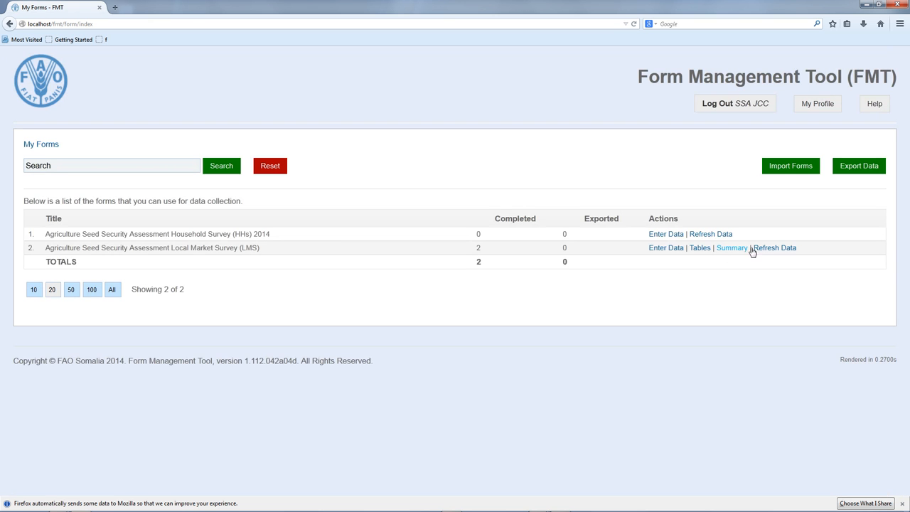
{"action": "left_click", "coordinate": [760, 249]}
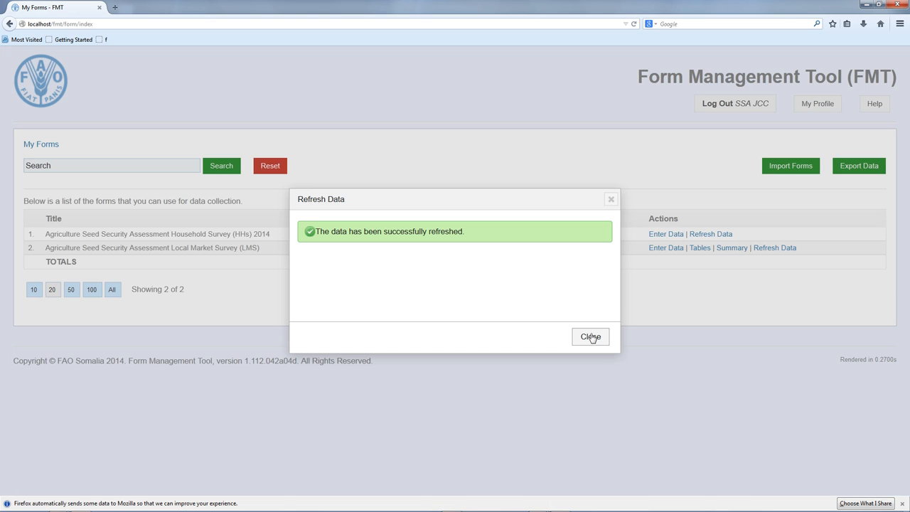
{"action": "left_click", "coordinate": [589, 339]}
{"action": "left_click", "coordinate": [693, 247]}
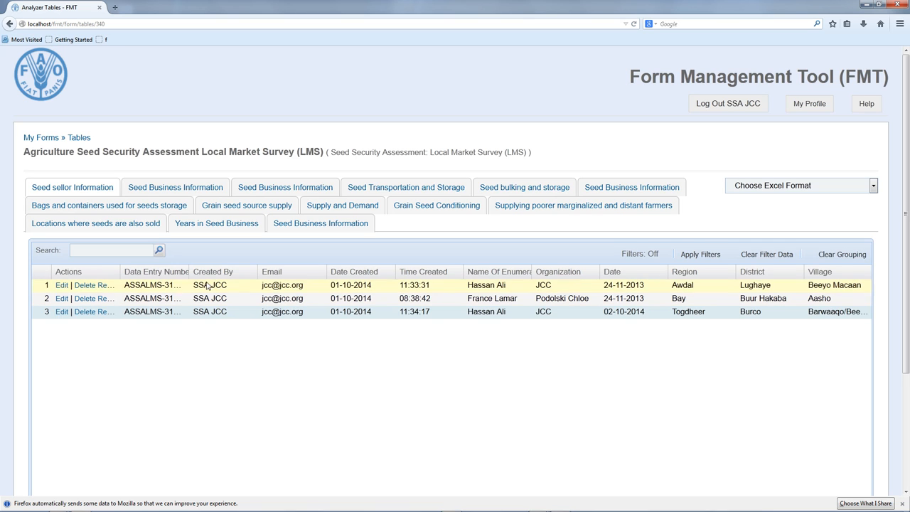
- Add Name Of The Market, First, Middle and Last Name columns, then sort Region ascending
{"action": "scroll", "coordinate": [297, 278], "scroll_direction": "down", "scroll_amount": 2}
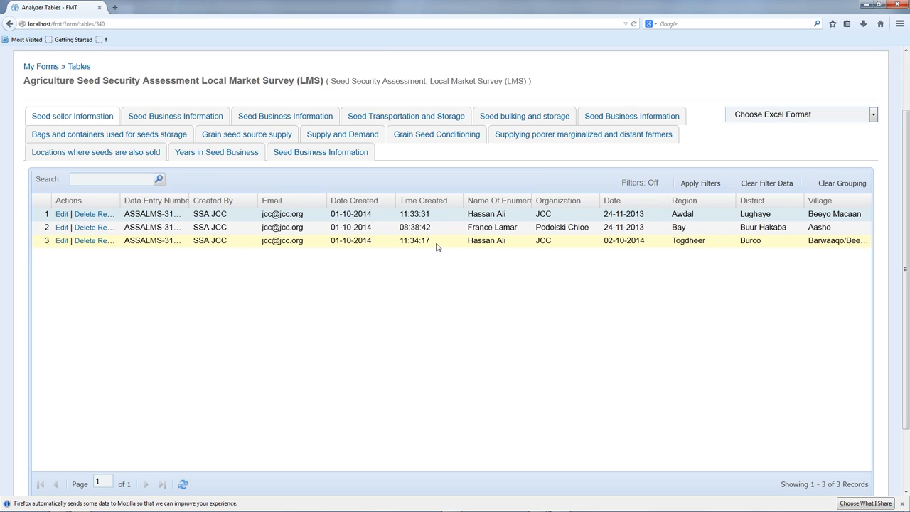
{"action": "left_click", "coordinate": [730, 203]}
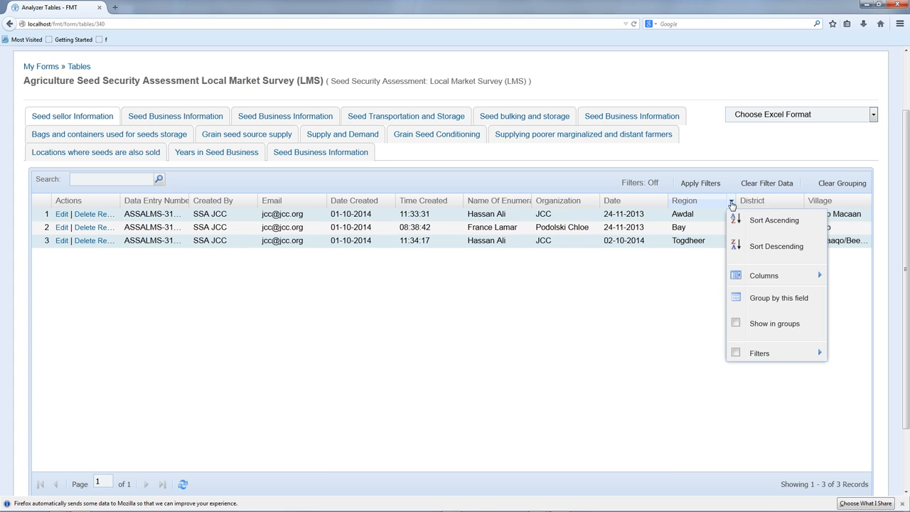
{"action": "mouse_move", "coordinate": [766, 275]}
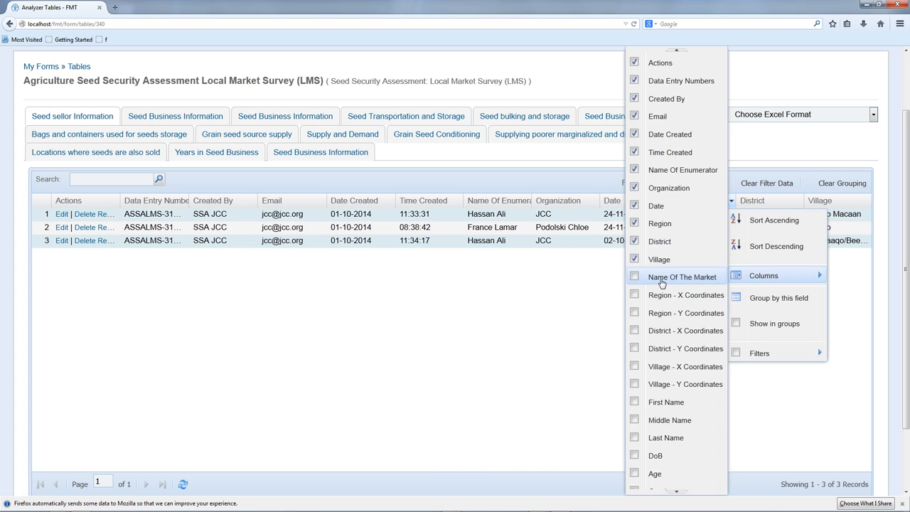
{"action": "left_click", "coordinate": [636, 282]}
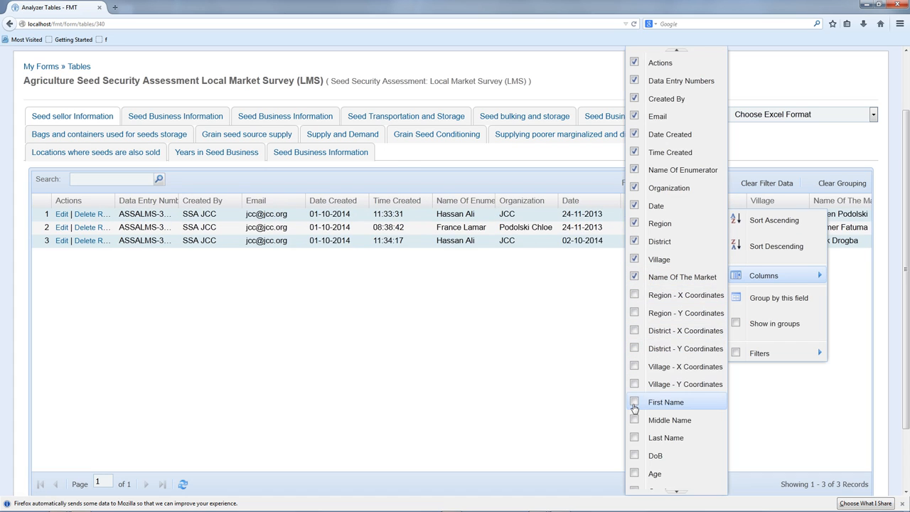
{"action": "left_click", "coordinate": [634, 405]}
{"action": "left_click", "coordinate": [635, 421]}
{"action": "left_click", "coordinate": [635, 438]}
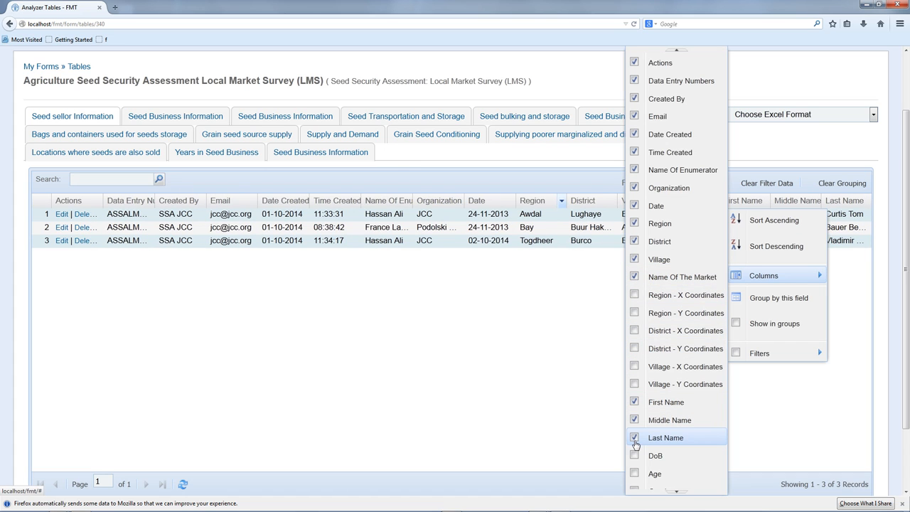
{"action": "left_click", "coordinate": [775, 224]}
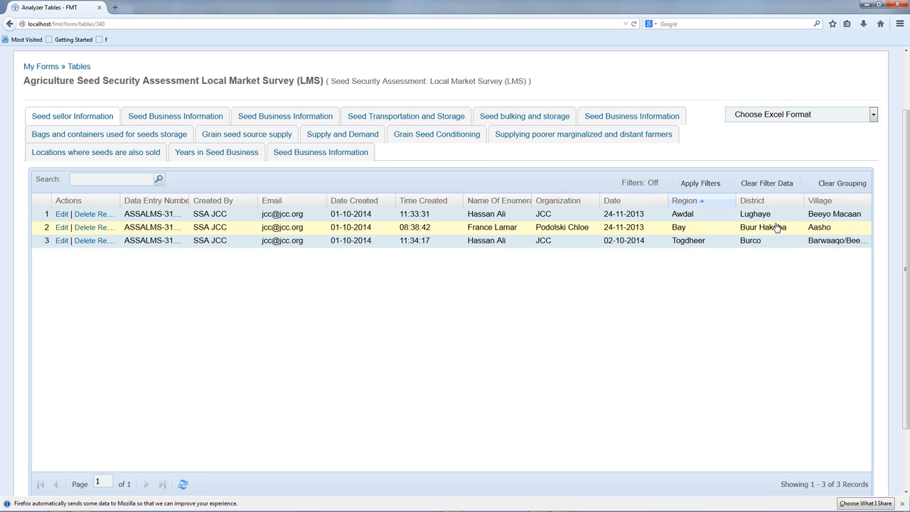
- Filter the Region column to Awdal so only 1 of 1 records shows
{"action": "left_click", "coordinate": [730, 203]}
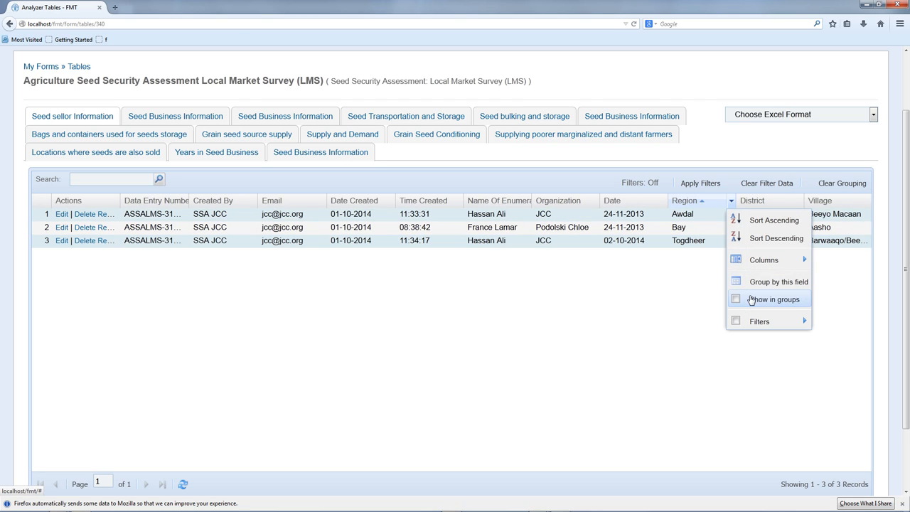
{"action": "mouse_move", "coordinate": [751, 324]}
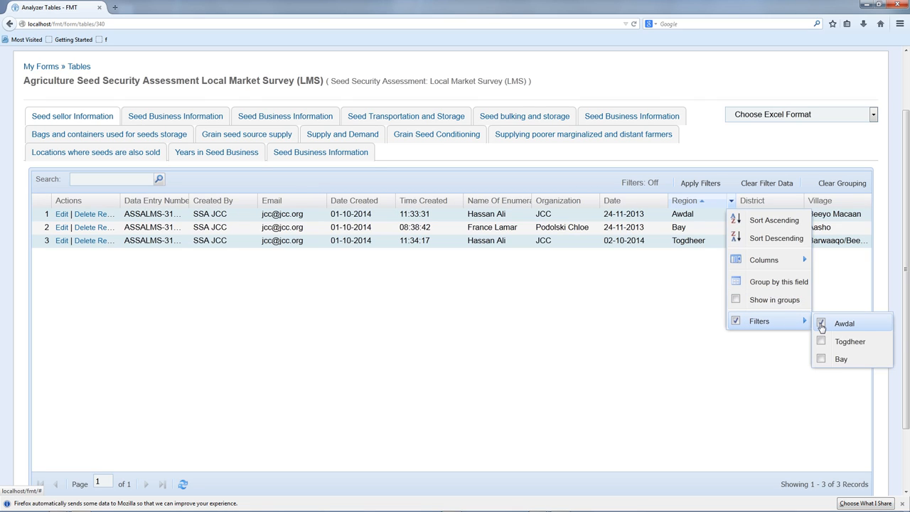
{"action": "left_click", "coordinate": [625, 340]}
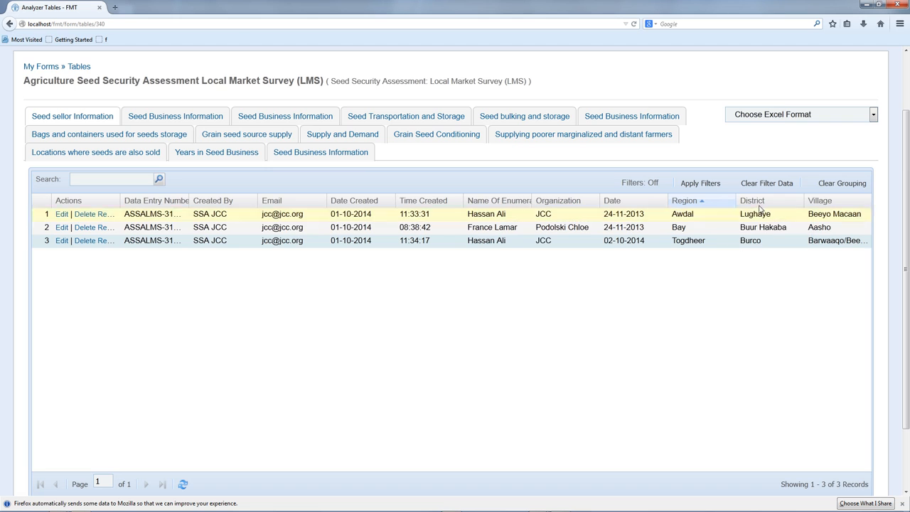
{"action": "left_click", "coordinate": [686, 187]}
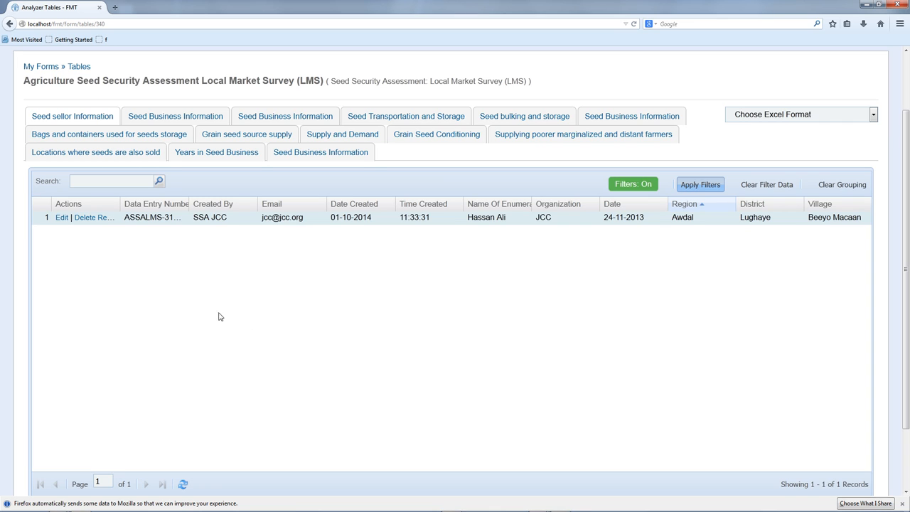
- Open the Awdal record's Edit Data page in a new tab from its Actions column
{"action": "left_click", "coordinate": [61, 219]}
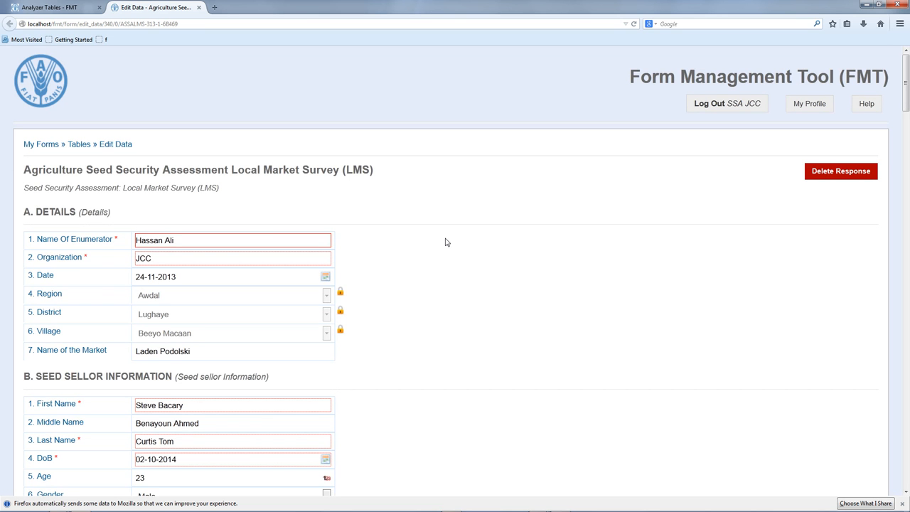
- Replace the second word of the seller's middle name with the new name
{"action": "scroll", "coordinate": [446, 243], "scroll_direction": "down", "scroll_amount": 3}
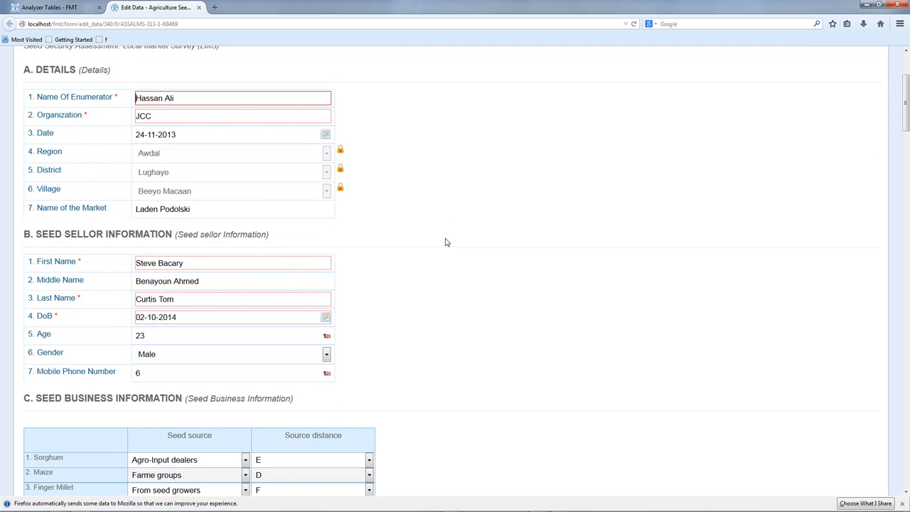
{"action": "scroll", "coordinate": [398, 260], "scroll_direction": "down", "scroll_amount": 2}
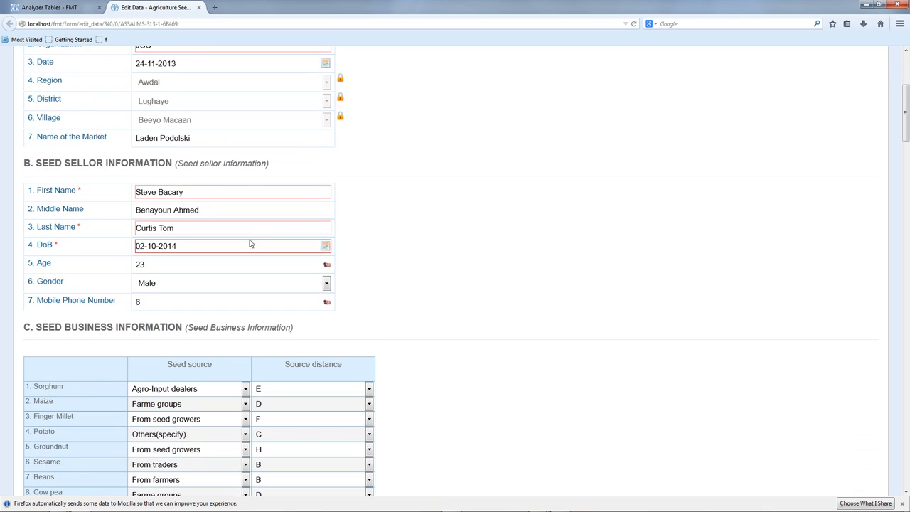
{"action": "left_click", "coordinate": [180, 210]}
{"action": "key", "text": "shift+Left"}
{"action": "left_click_drag", "start_coordinate": [234, 210], "coordinate": [254, 209]}
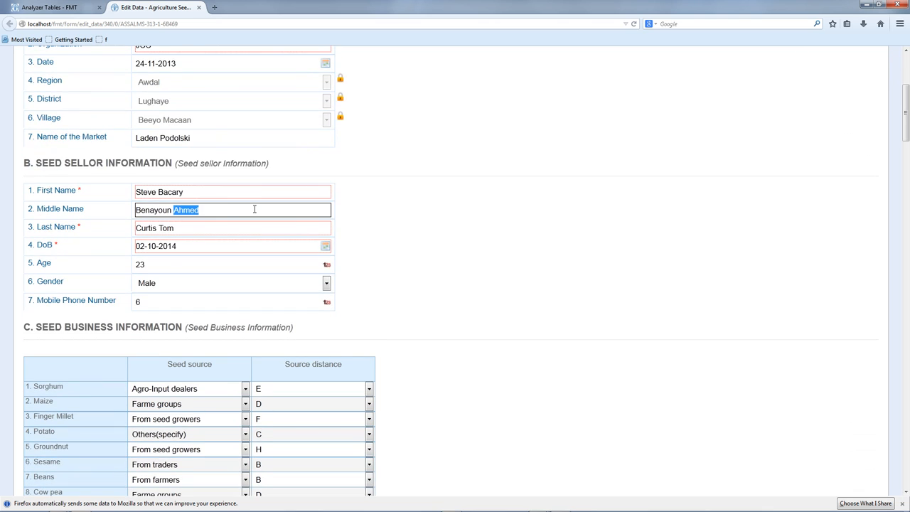
{"action": "type", "text": "Isham"}
{"action": "key", "text": "BackSpace"}
{"action": "key", "text": "BackSpace"}
{"action": "type", "text": "mail"}
- Submit the edited Awdal record and check 'The entry has been successfully updated.'
{"action": "scroll", "coordinate": [368, 239], "scroll_direction": "down", "scroll_amount": 20}
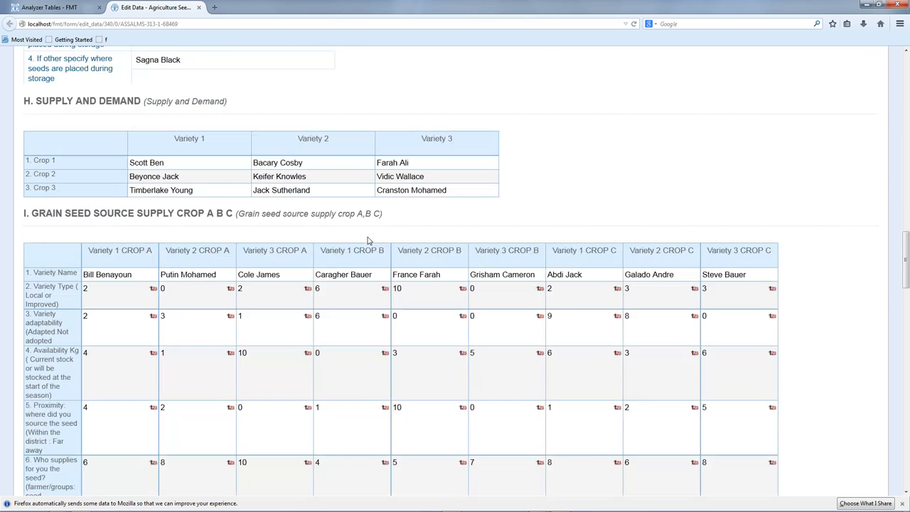
{"action": "scroll", "coordinate": [368, 239], "scroll_direction": "down", "scroll_amount": 15}
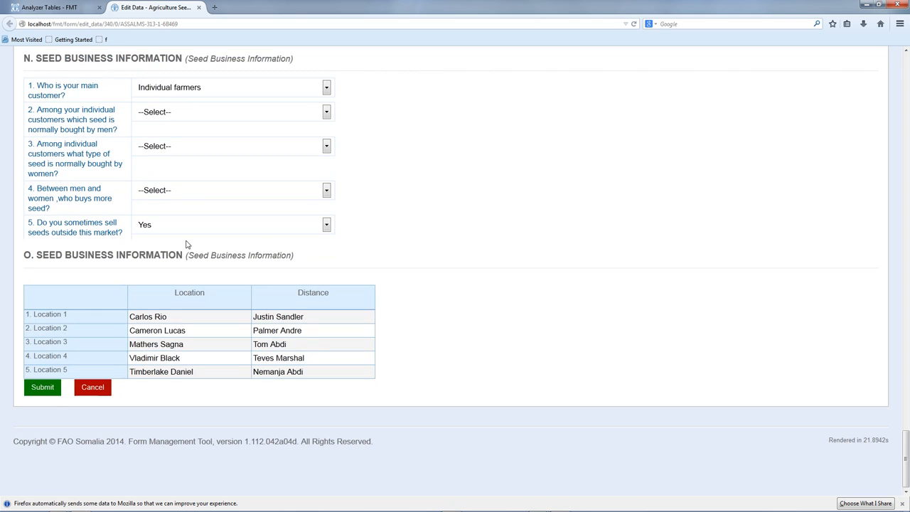
{"action": "left_click", "coordinate": [42, 387]}
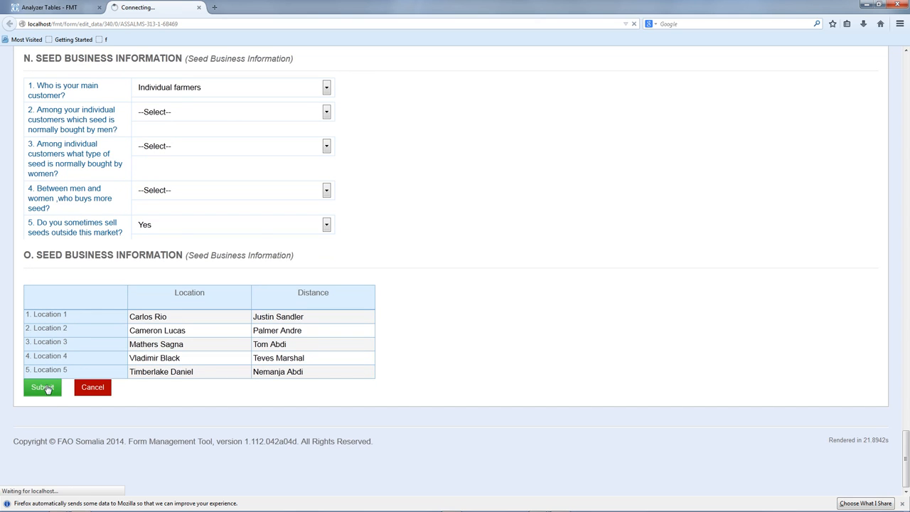
{"action": "scroll", "coordinate": [346, 314], "scroll_direction": "up", "scroll_amount": 6}
{"action": "scroll", "coordinate": [341, 310], "scroll_direction": "down", "scroll_amount": 6}
{"action": "scroll", "coordinate": [517, 286], "scroll_direction": "up", "scroll_amount": 1}
{"action": "scroll", "coordinate": [517, 286], "scroll_direction": "up", "scroll_amount": 10}
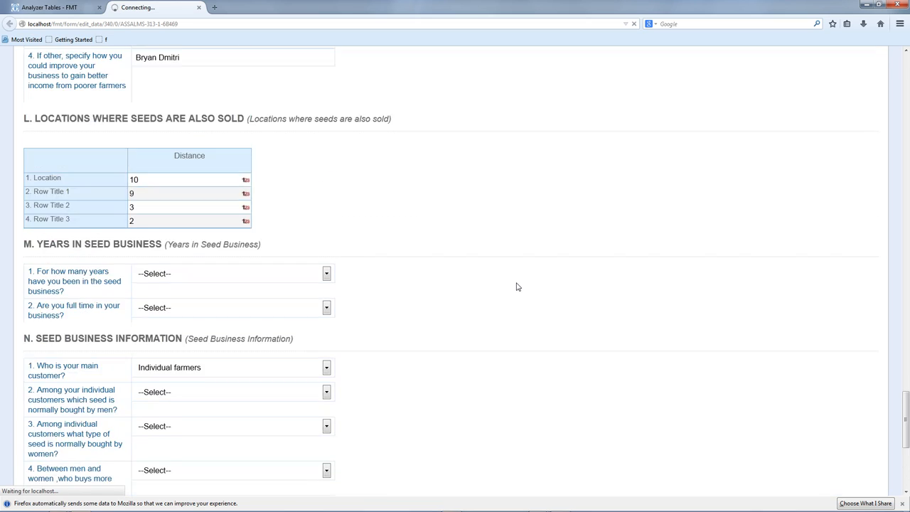
{"action": "scroll", "coordinate": [518, 286], "scroll_direction": "up", "scroll_amount": 20}
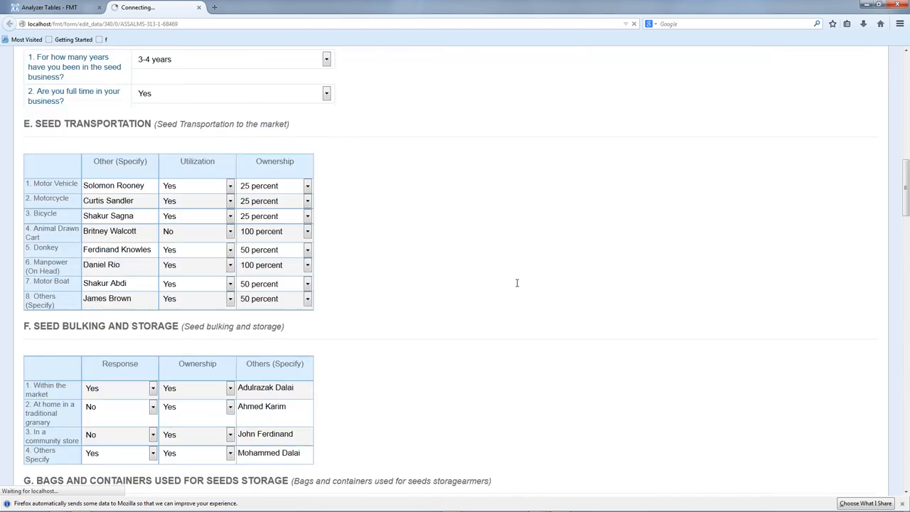
{"action": "scroll", "coordinate": [517, 286], "scroll_direction": "up", "scroll_amount": 5}
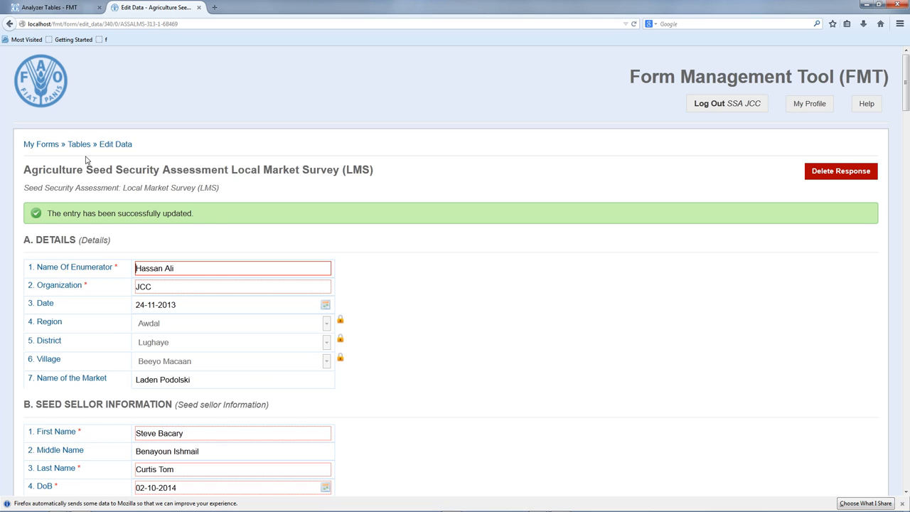
- Return to My Forms and reopen the LMS Tables view, still filtered to the Awdal record
{"action": "left_click", "coordinate": [53, 145]}
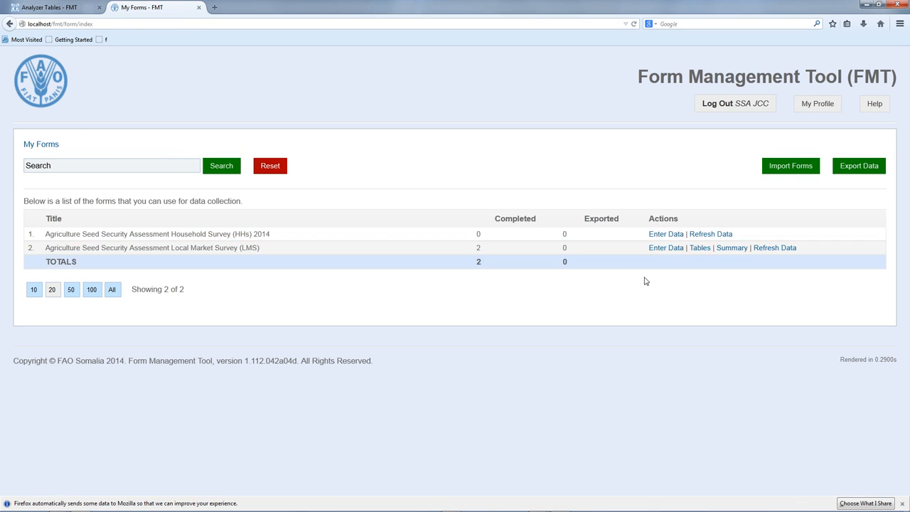
{"action": "left_click", "coordinate": [704, 250]}
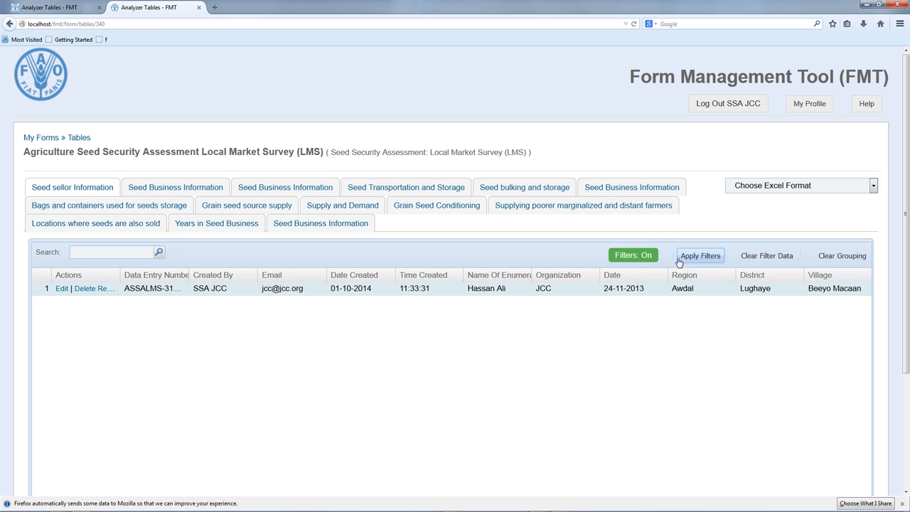
- Clear the old filter and filter the Region column to Togdheer, leaving only the Burco record
{"action": "left_click", "coordinate": [746, 257]}
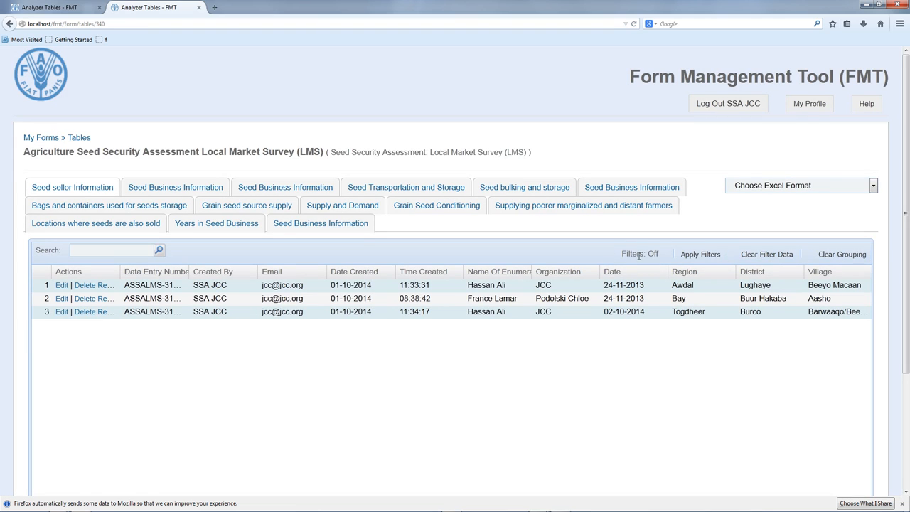
{"action": "mouse_move", "coordinate": [731, 278]}
{"action": "left_click", "coordinate": [731, 277]}
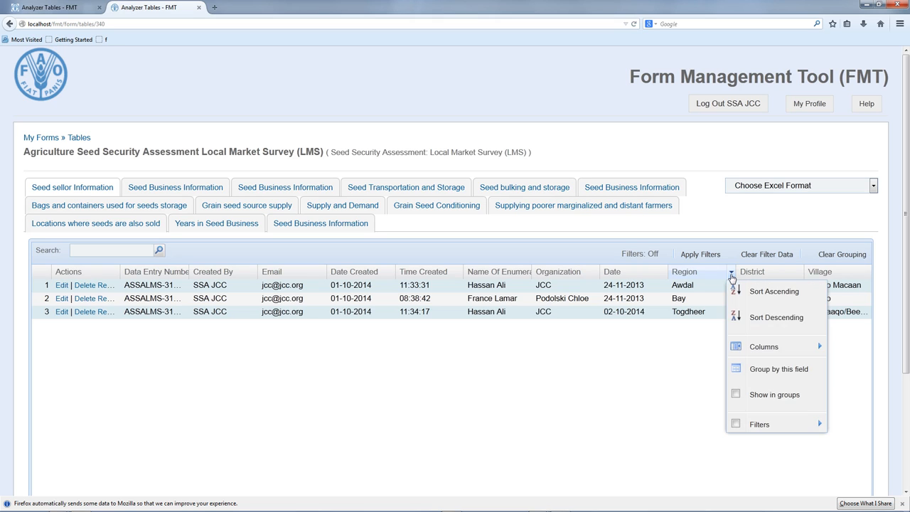
{"action": "mouse_move", "coordinate": [765, 421]}
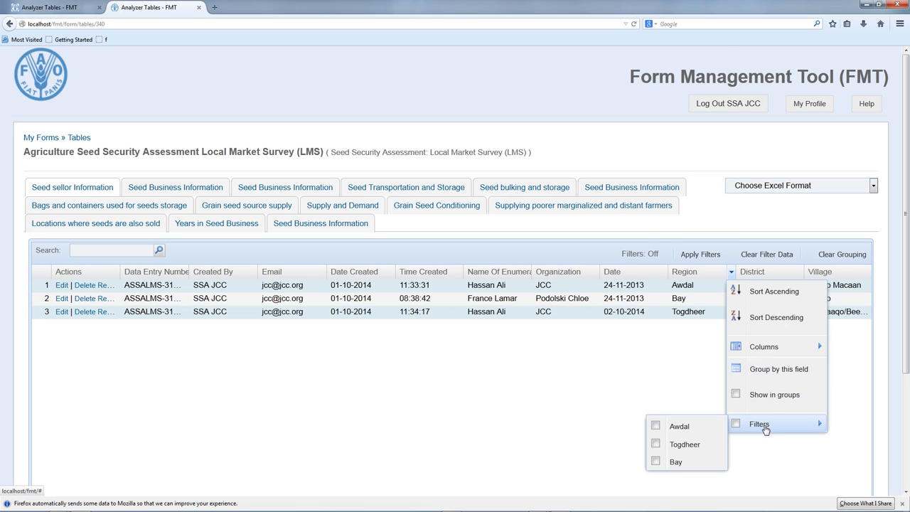
{"action": "left_click", "coordinate": [655, 445]}
{"action": "left_click", "coordinate": [699, 255]}
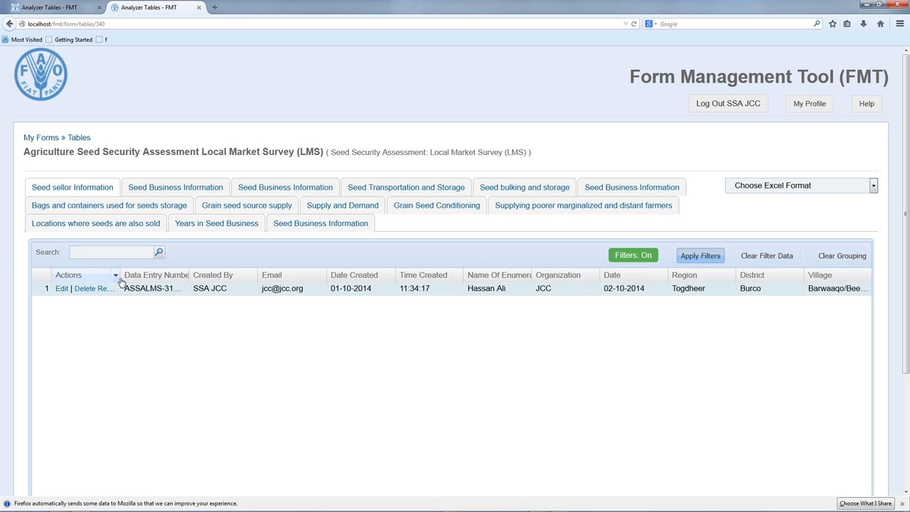
- Delete the Togdheer (Burco, Barwaaqo/Beer) response and go back to My Forms
{"action": "left_click_drag", "start_coordinate": [120, 280], "coordinate": [191, 281]}
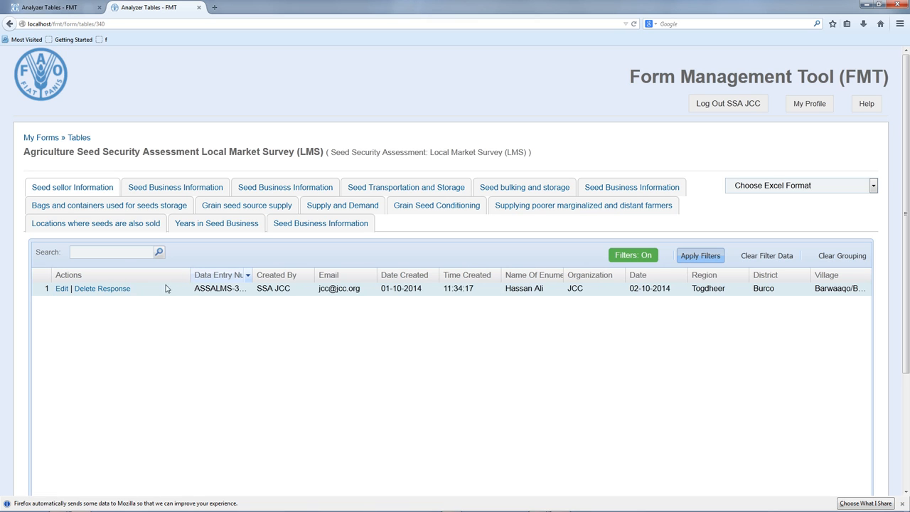
{"action": "left_click", "coordinate": [106, 290]}
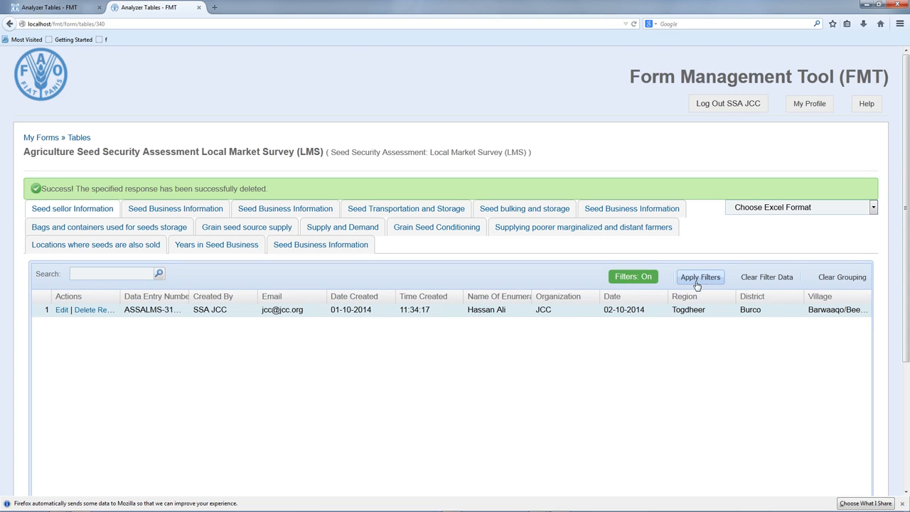
{"action": "left_click", "coordinate": [30, 138]}
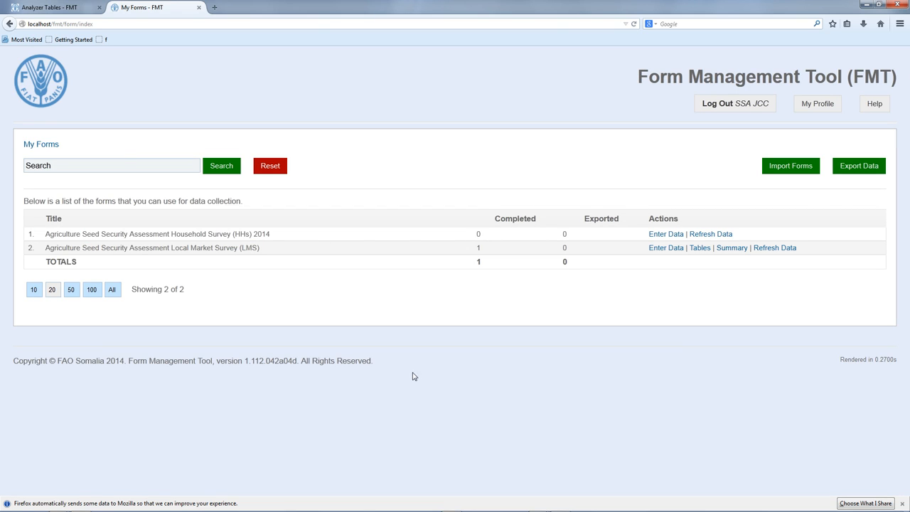
- Refresh the LMS data and reopen its table unfiltered, showing the Awdal and Bay records
{"action": "left_click", "coordinate": [767, 247]}
{"action": "left_click", "coordinate": [585, 339]}
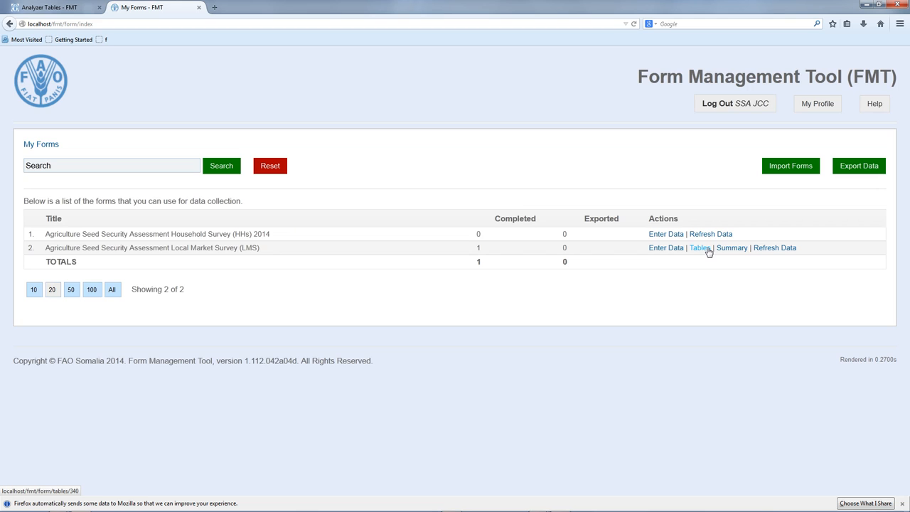
{"action": "left_click", "coordinate": [700, 248]}
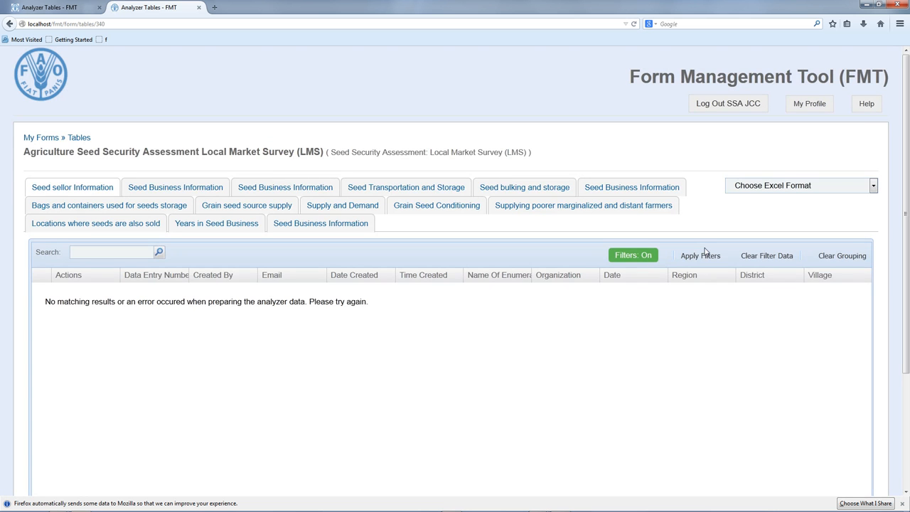
{"action": "left_click", "coordinate": [747, 260]}
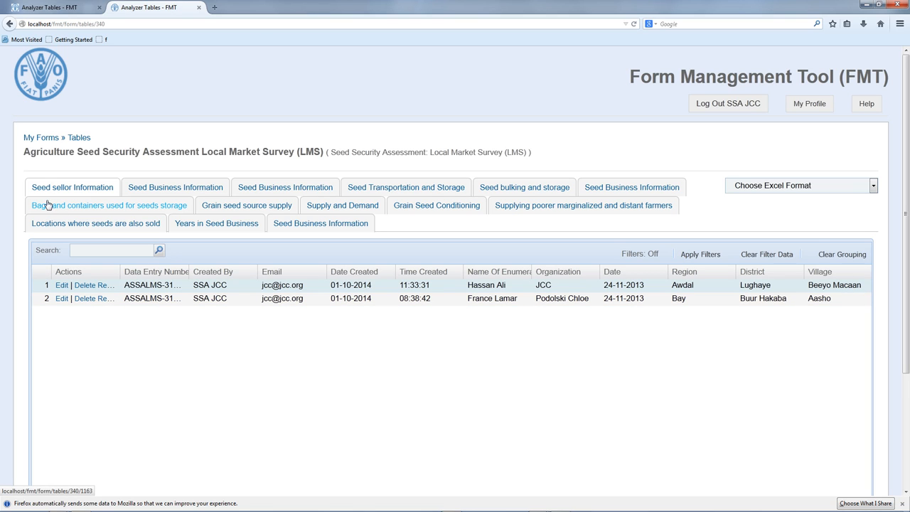
- Return to My Forms, where the LMS survey shows 1 completed and 0 exported
{"action": "left_click", "coordinate": [37, 139]}
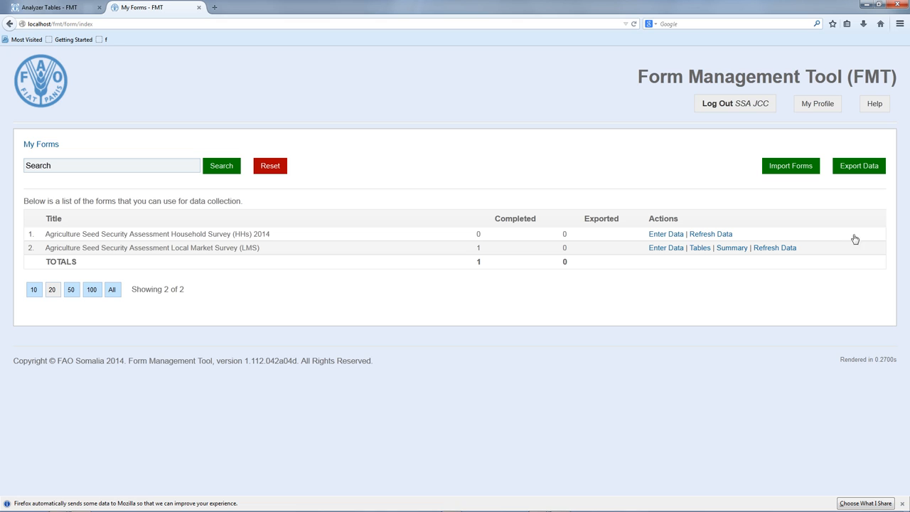
- Export the LMS responses and save the resulting ZIP file through Firefox's download dialog
{"action": "left_click", "coordinate": [863, 169]}
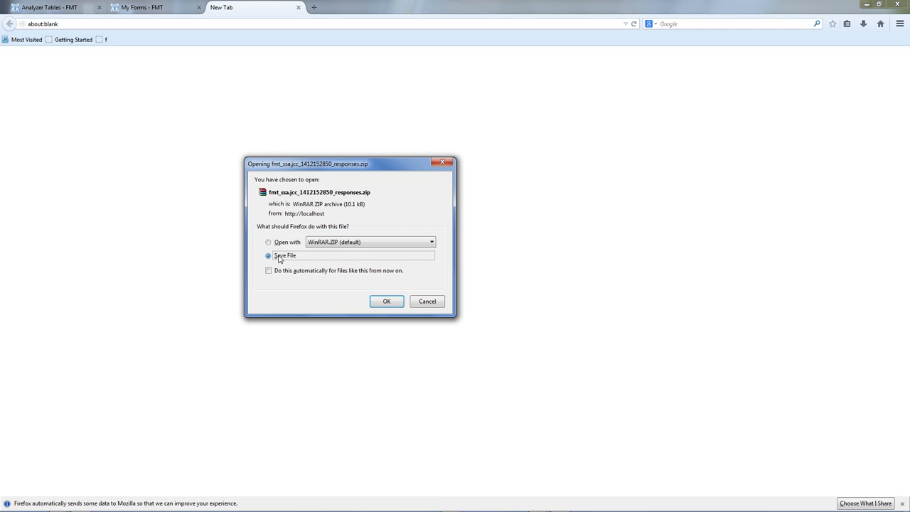
{"action": "left_click", "coordinate": [381, 302]}
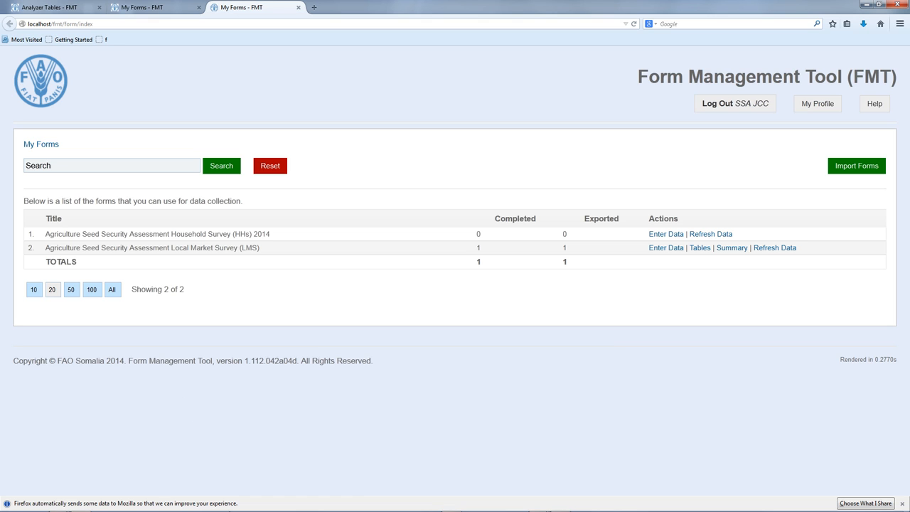
{"action": "mouse_move", "coordinate": [536, 505]}
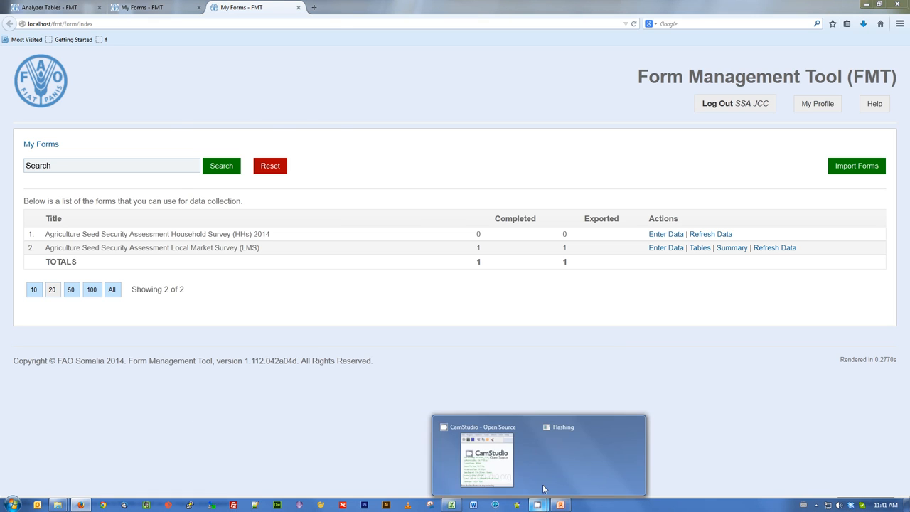